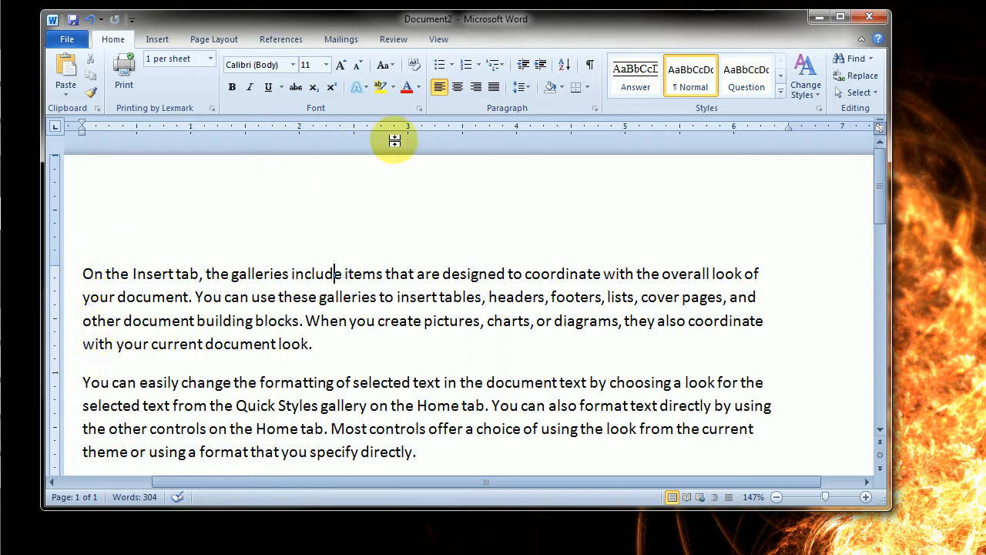
Step: Try justified, right and centered alignment on the first paragraph, ending with left alignment
left_click(493, 88)
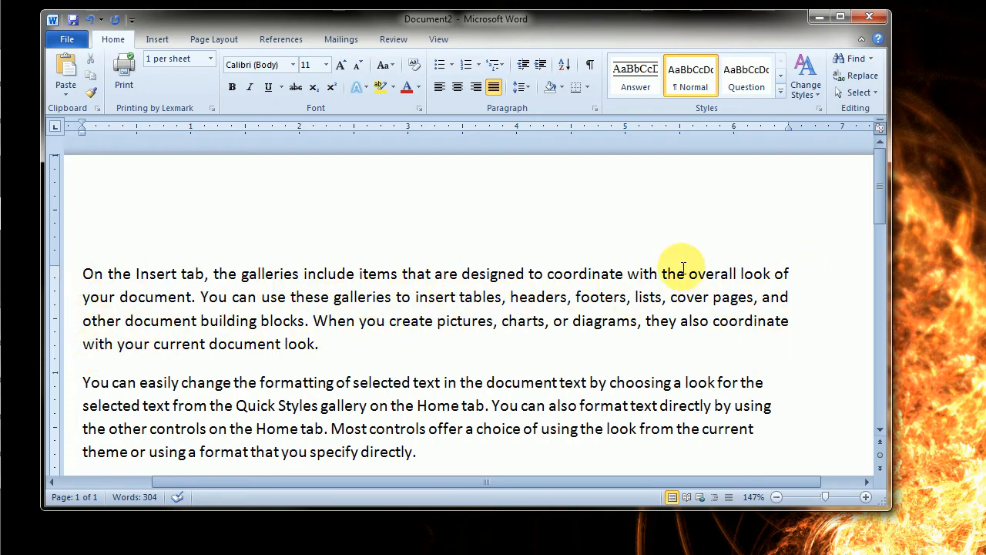
left_click(475, 90)
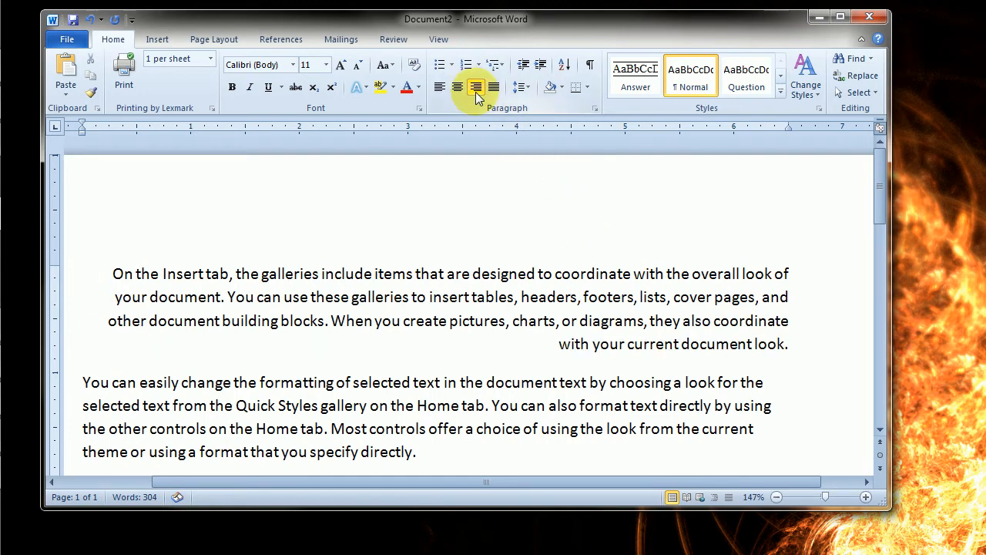
left_click(458, 88)
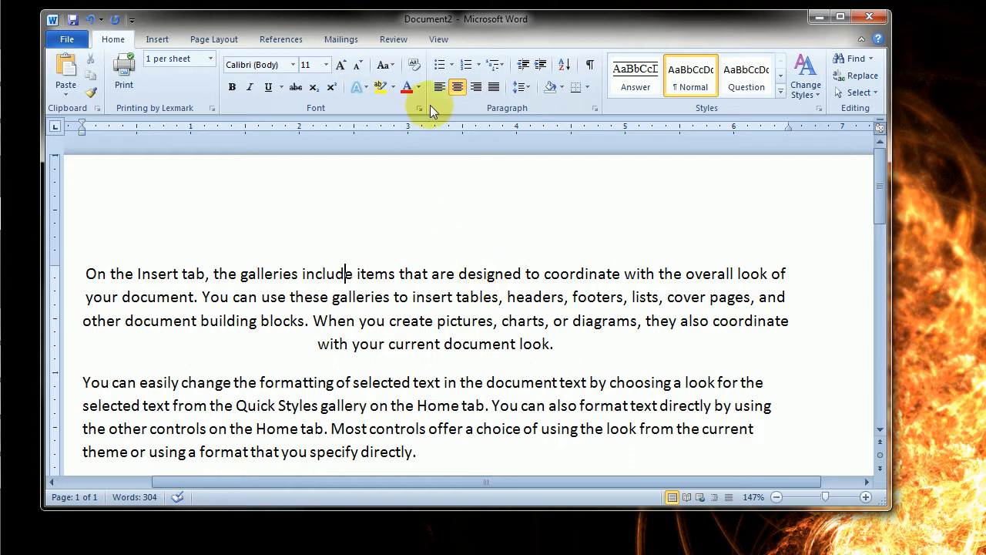
left_click(439, 87)
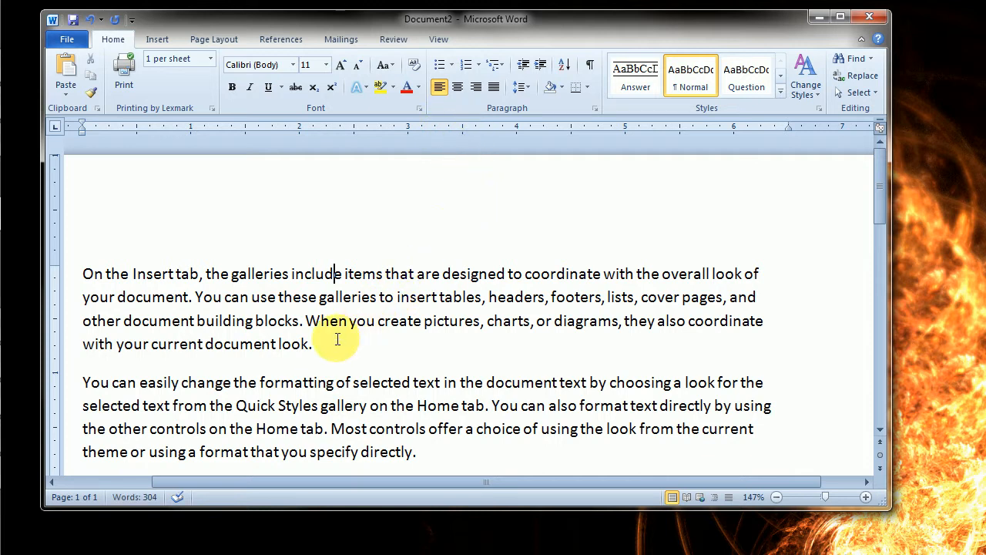
Step: Add a bulleted list with the items first, second and third below the first paragraph, and end the list
key("Return")
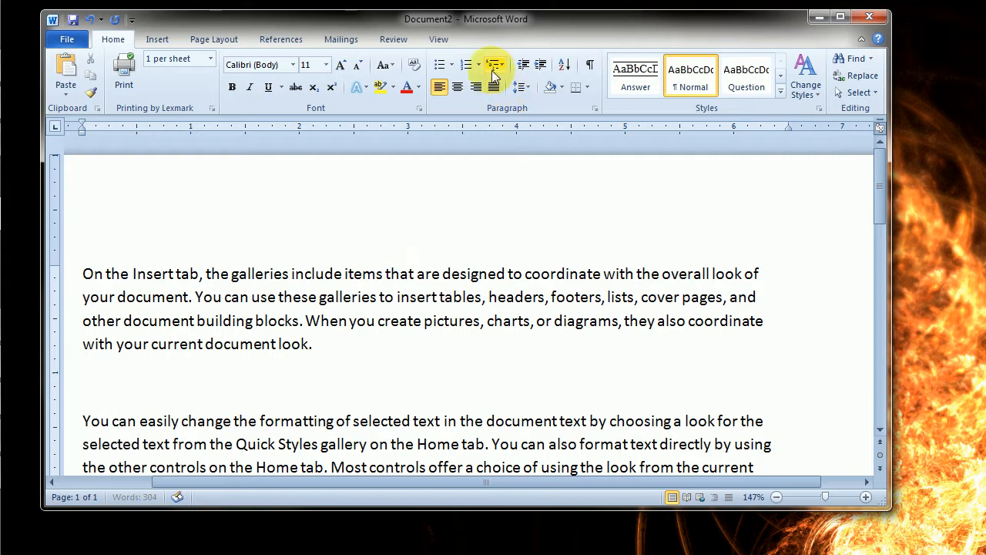
left_click(439, 66)
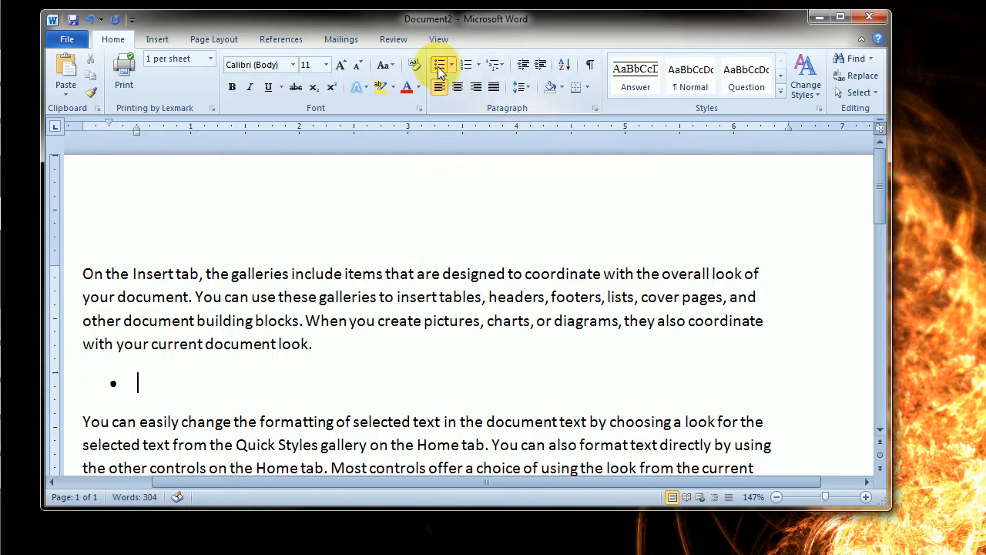
type("first")
key("Return")
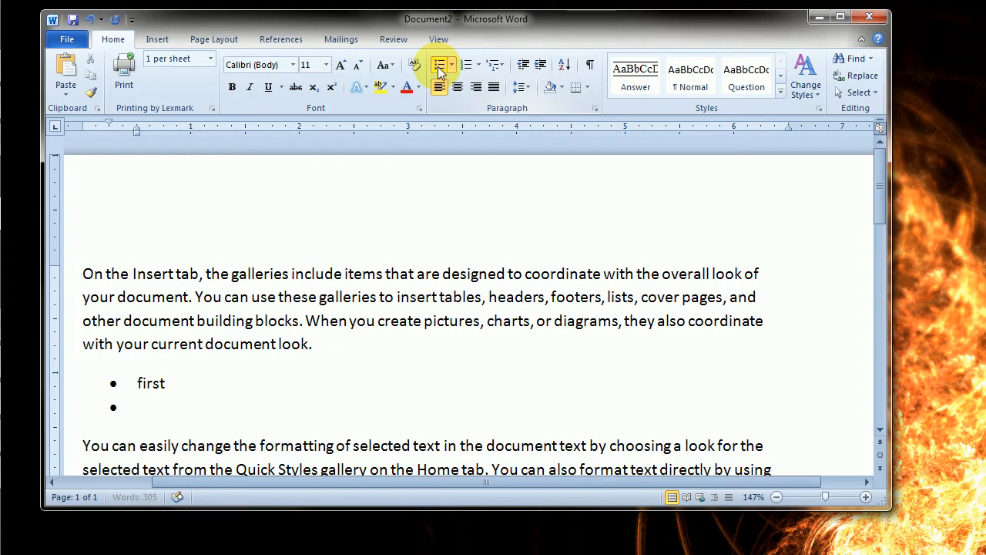
type("second")
key("Return")
type("third")
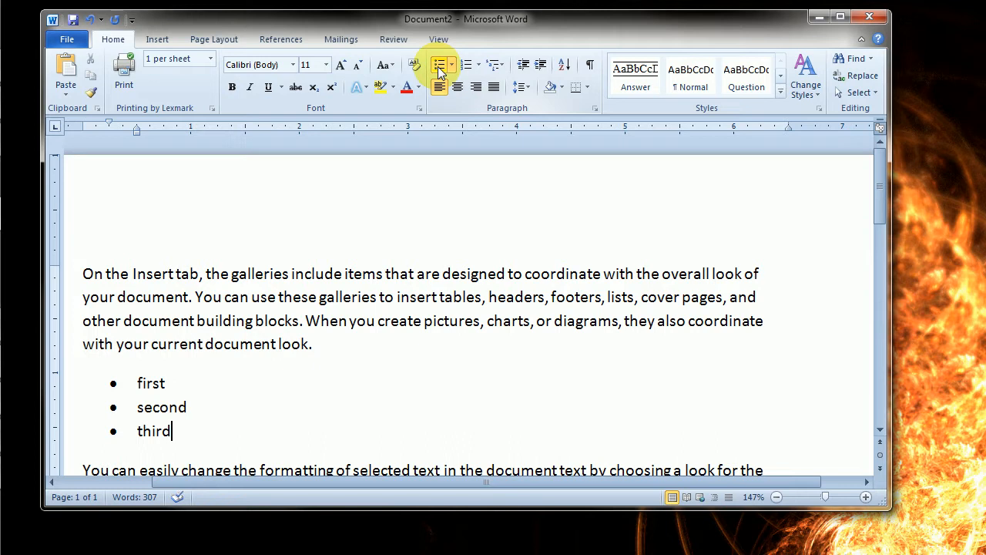
key("Return")
left_click(439, 66)
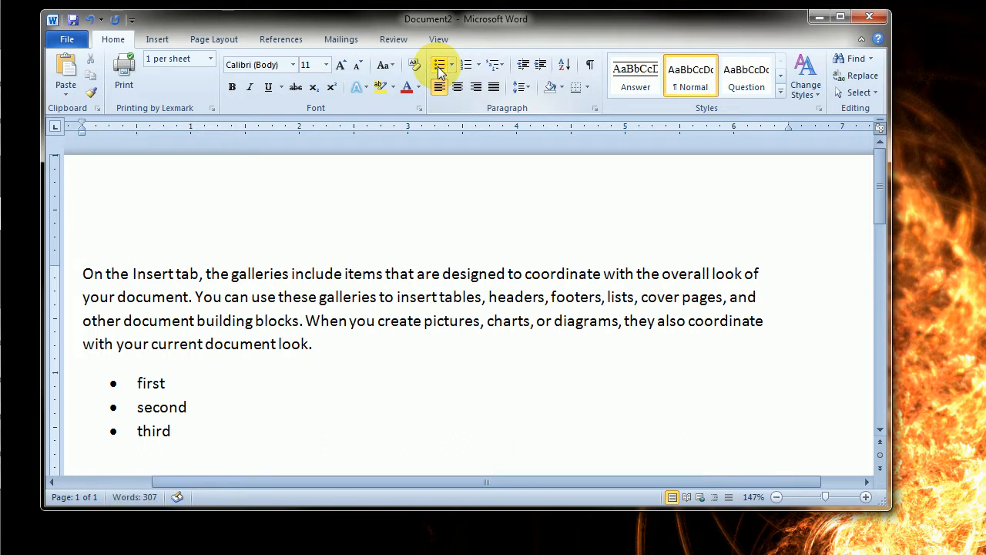
Step: Start a numbered list below the bullets, leaving one blank line between the two lists
scroll(439, 70, "down", 1)
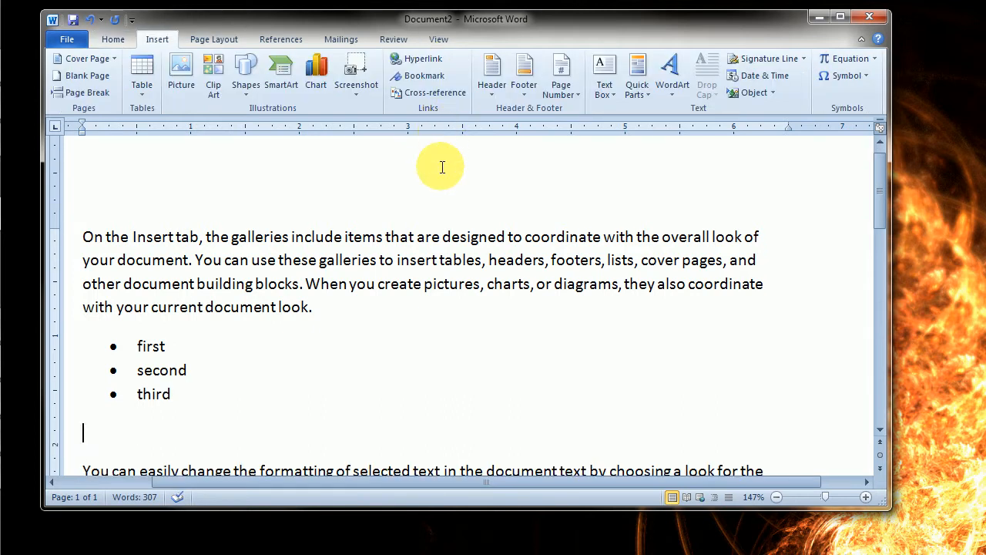
scroll(440, 162, "down", 2)
scroll(485, 92, "up", 2)
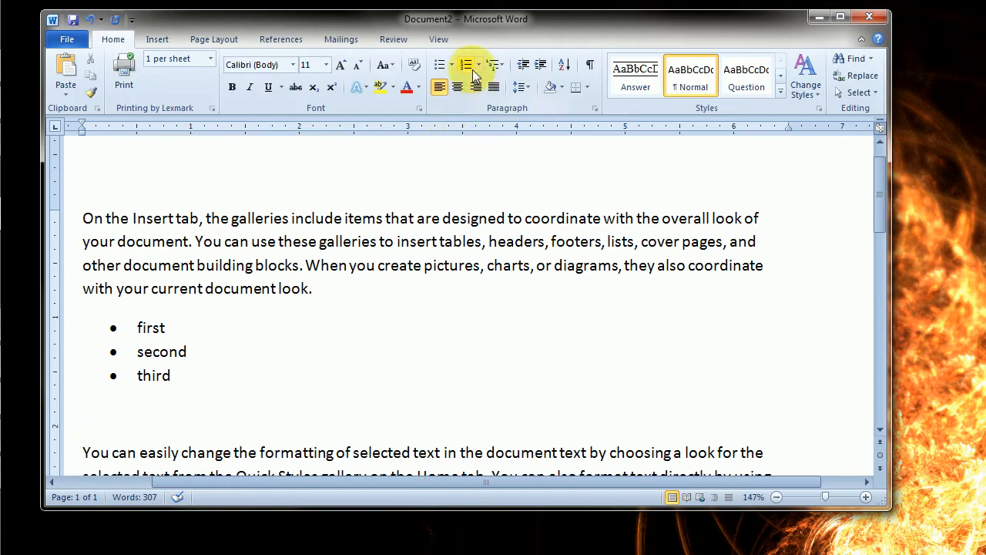
left_click(466, 66)
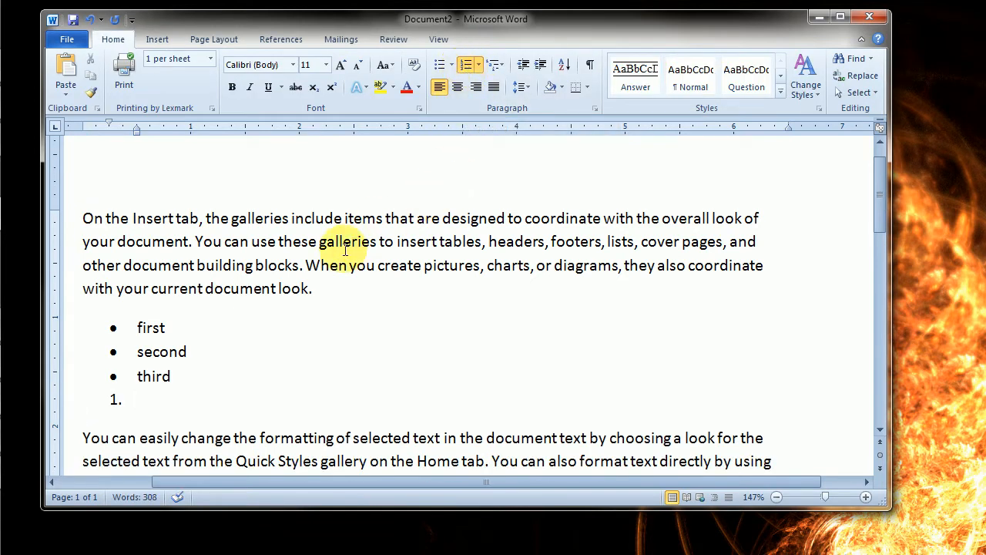
key("Return")
key("Return")
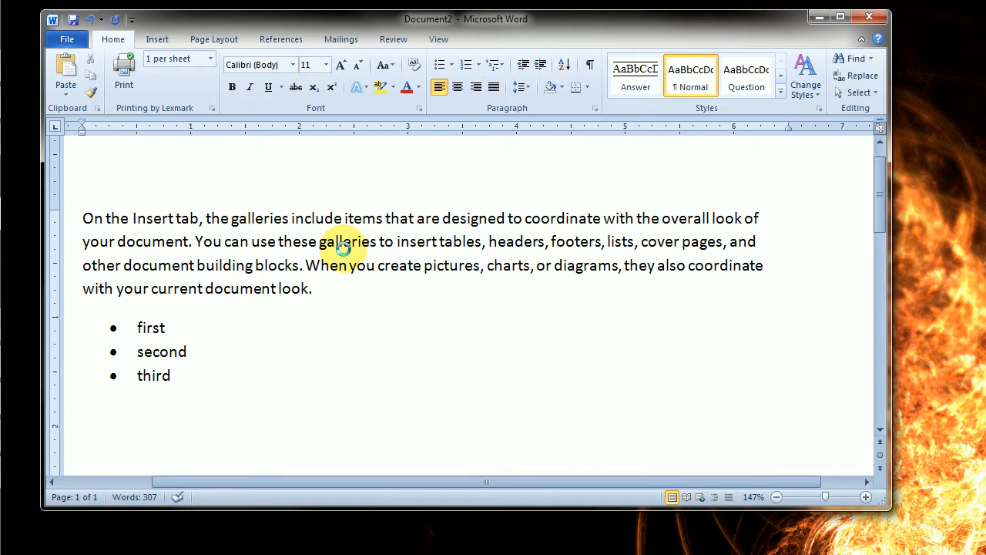
left_click(466, 66)
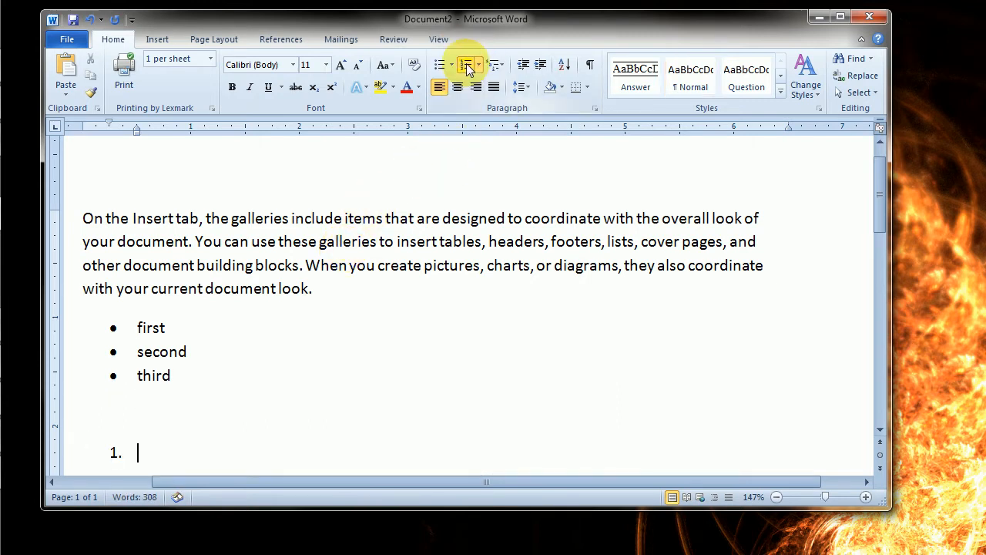
Step: Enter "first item" and "second item" in the numbered list and end the list
type("ite")
key("BackSpace")
key("BackSpace")
key("BackSpace")
type("first")
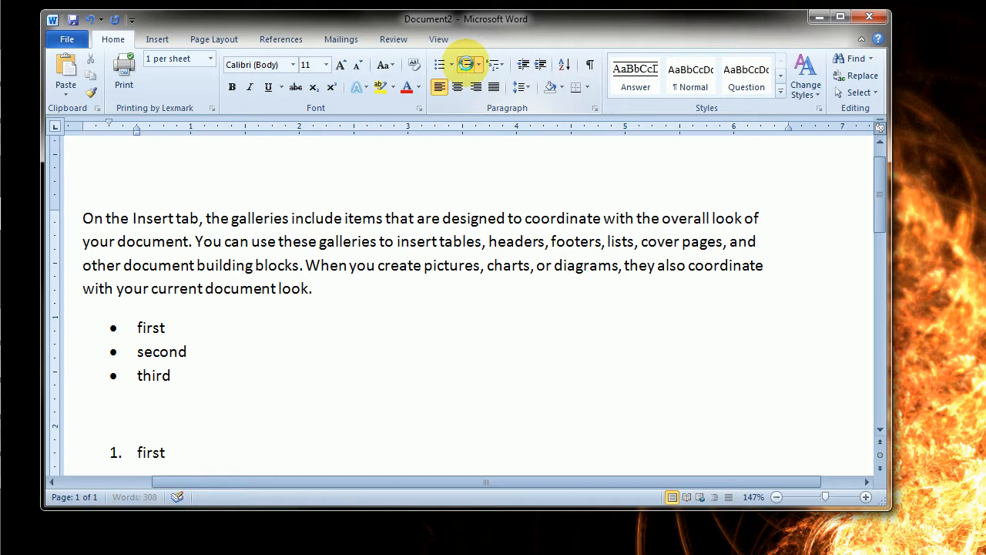
type(" item")
key("Return")
type("sec")
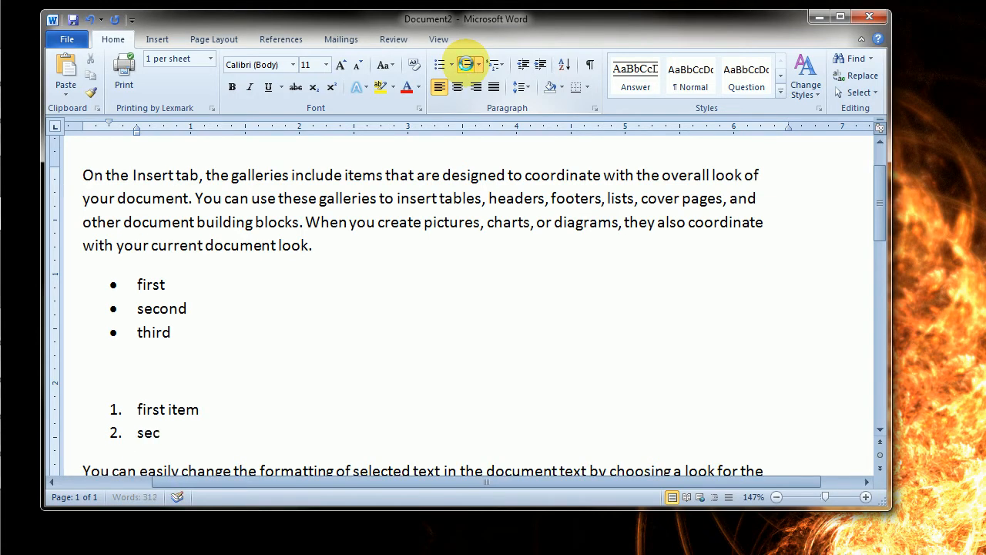
type("ond item")
key("Return")
key("Return")
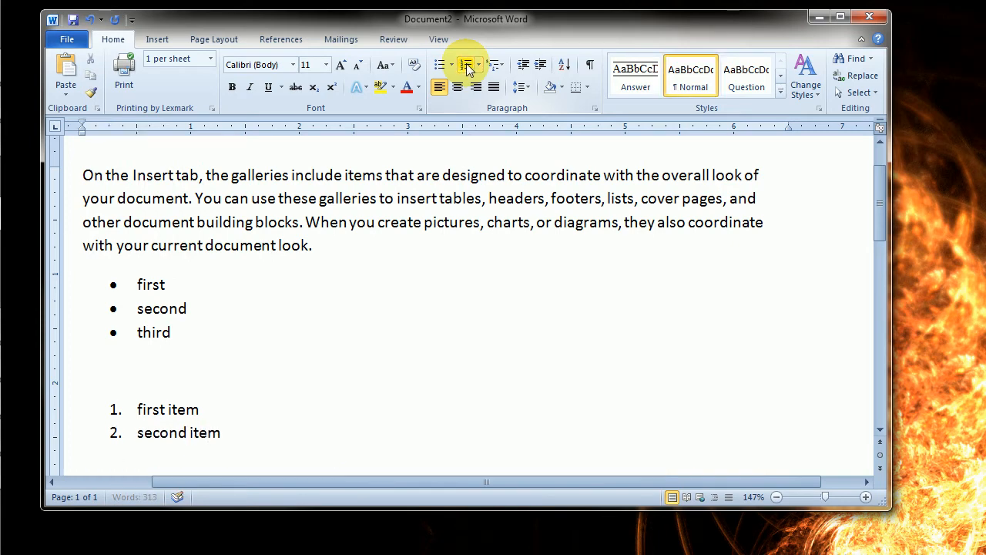
Step: Examine the available multilevel list styles and their previews without applying one
scroll(436, 159, "down", 2)
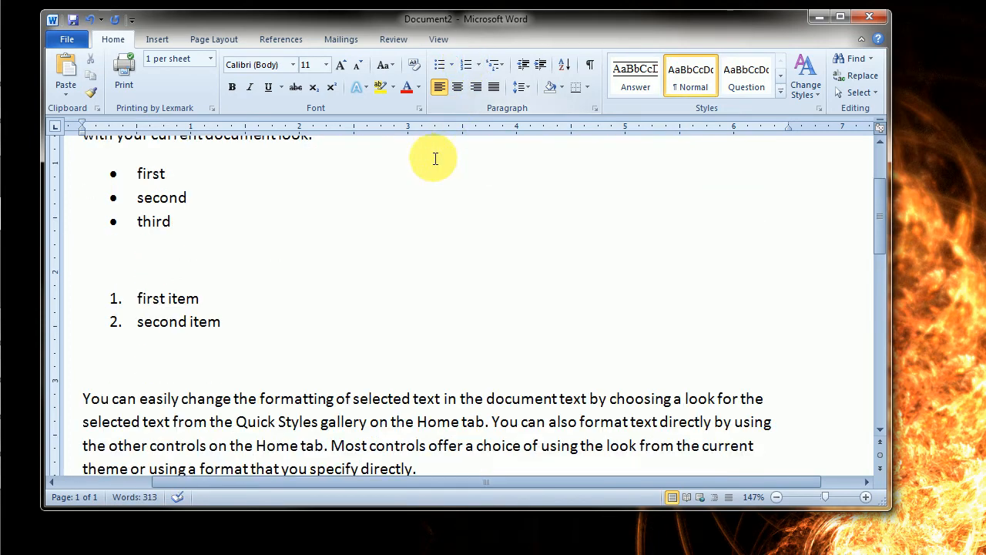
left_click(505, 69)
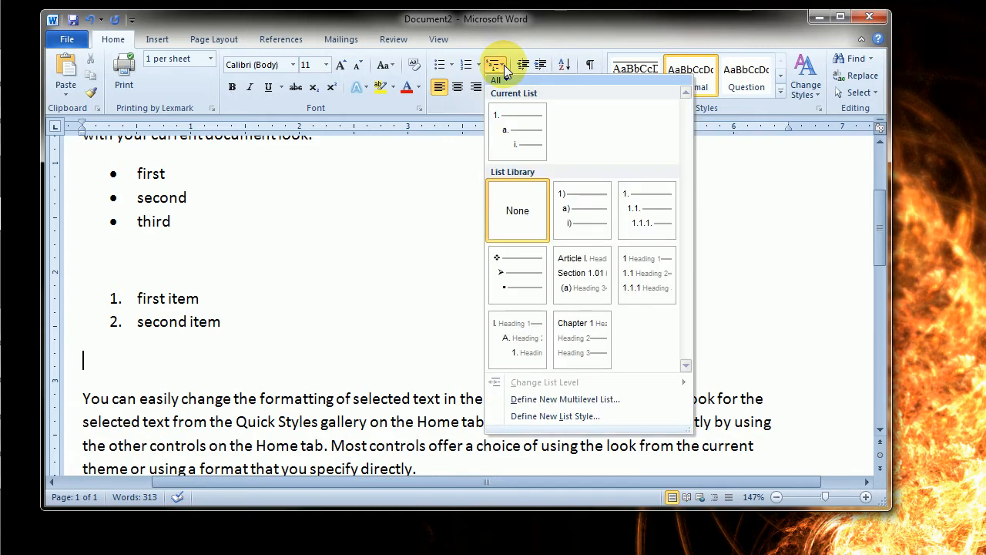
mouse_move(566, 220)
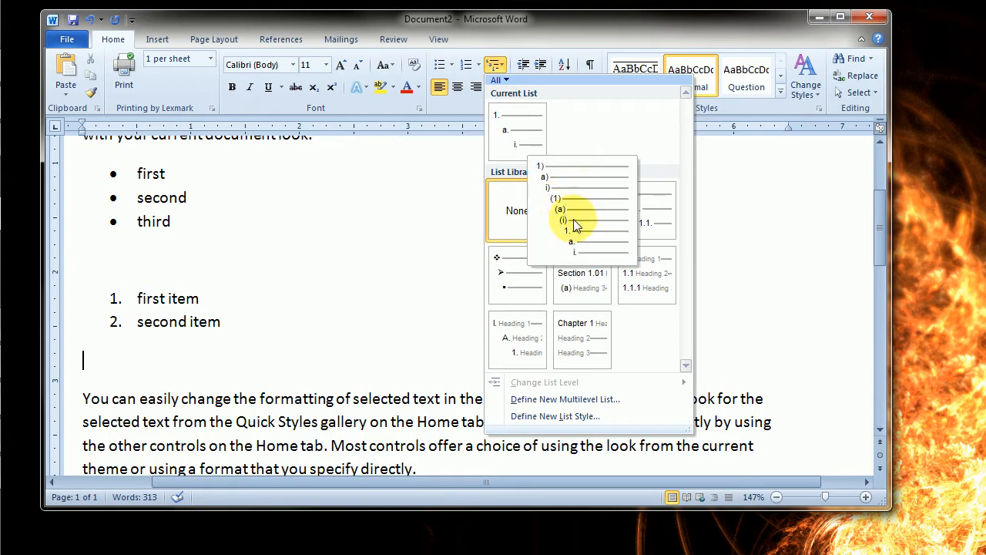
mouse_move(626, 273)
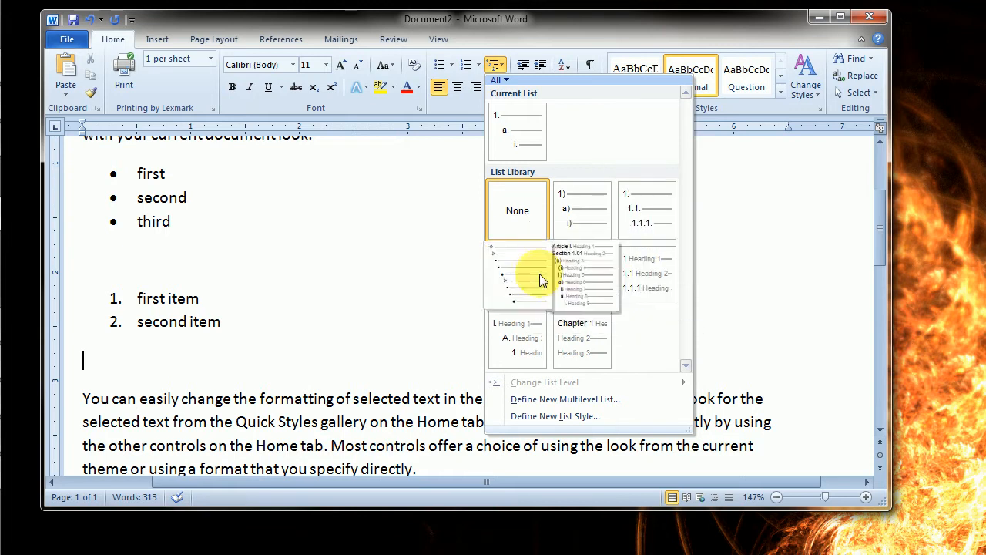
mouse_move(528, 284)
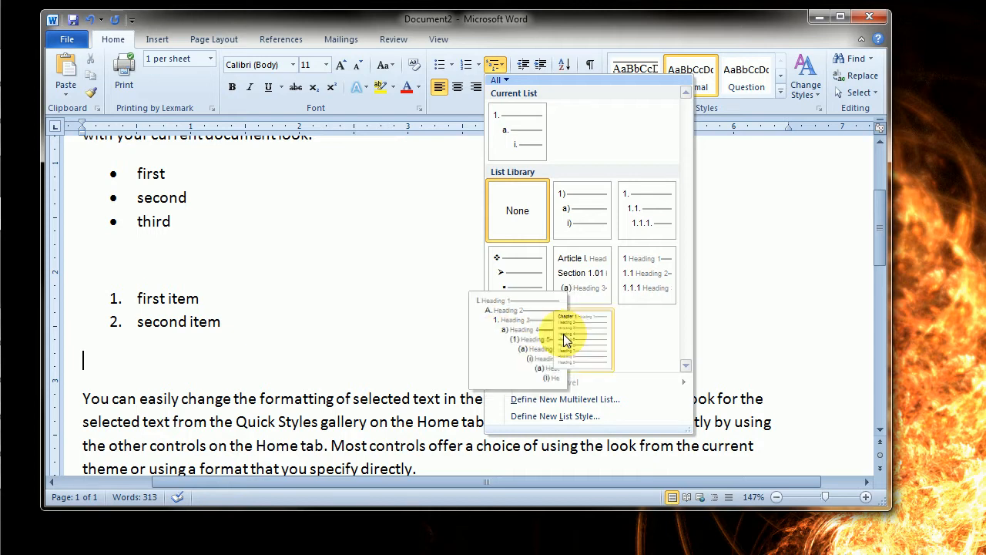
mouse_move(648, 291)
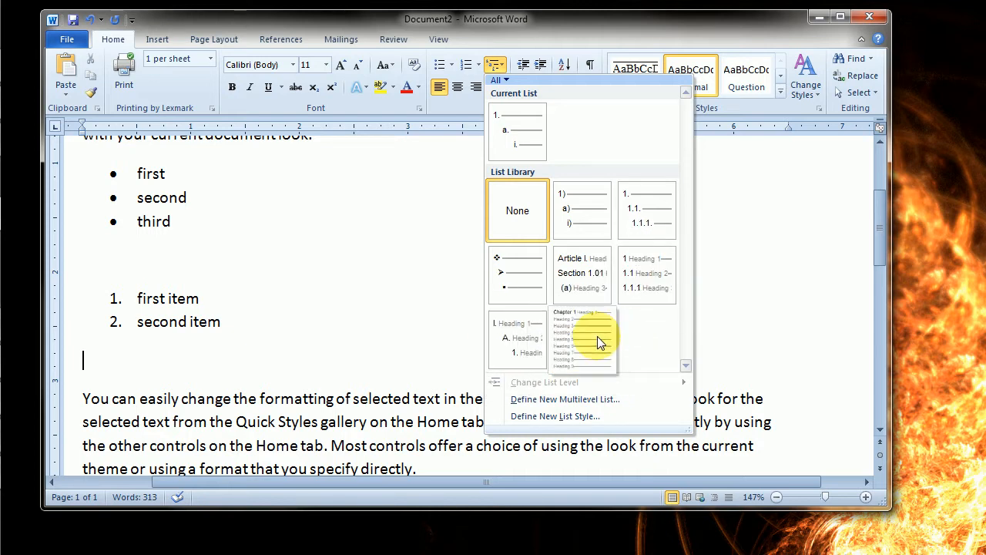
mouse_move(570, 303)
mouse_move(559, 328)
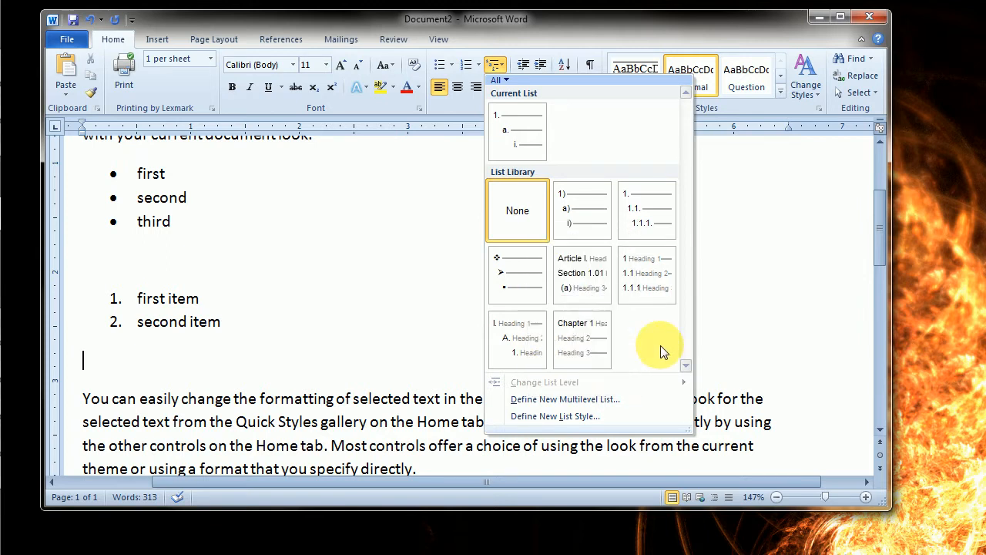
left_click(497, 65)
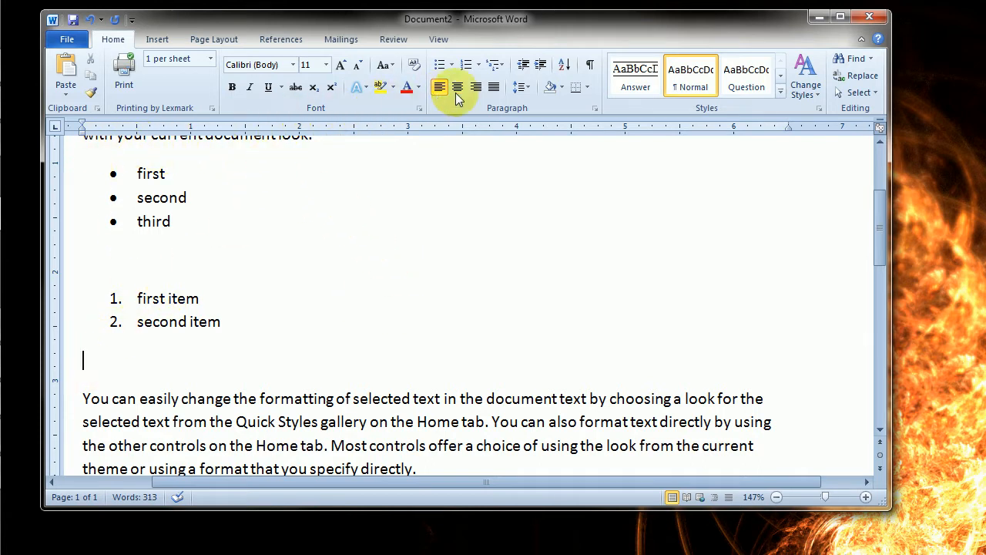
Step: Show the formatting marks and enter "test text" on the empty line below the numbered list
left_click(589, 65)
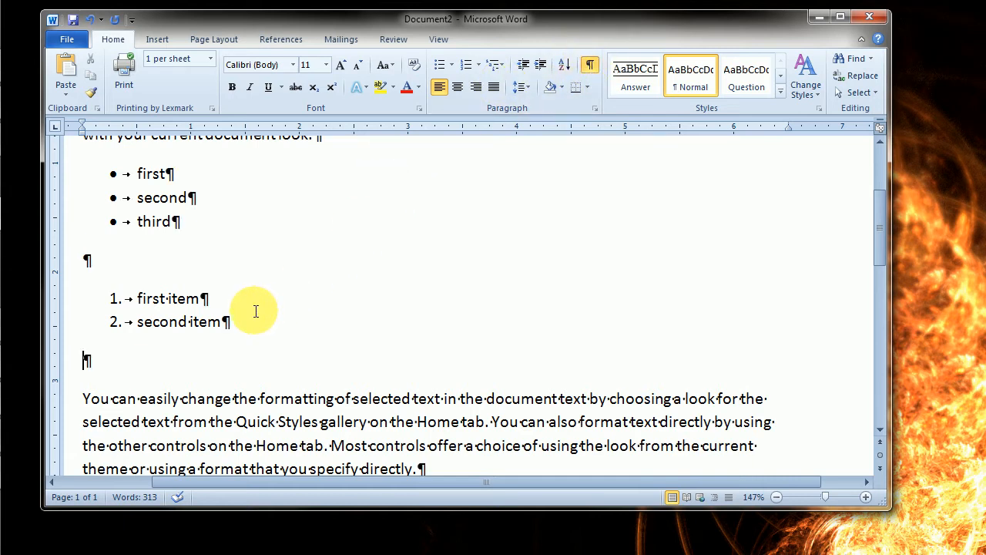
type("test")
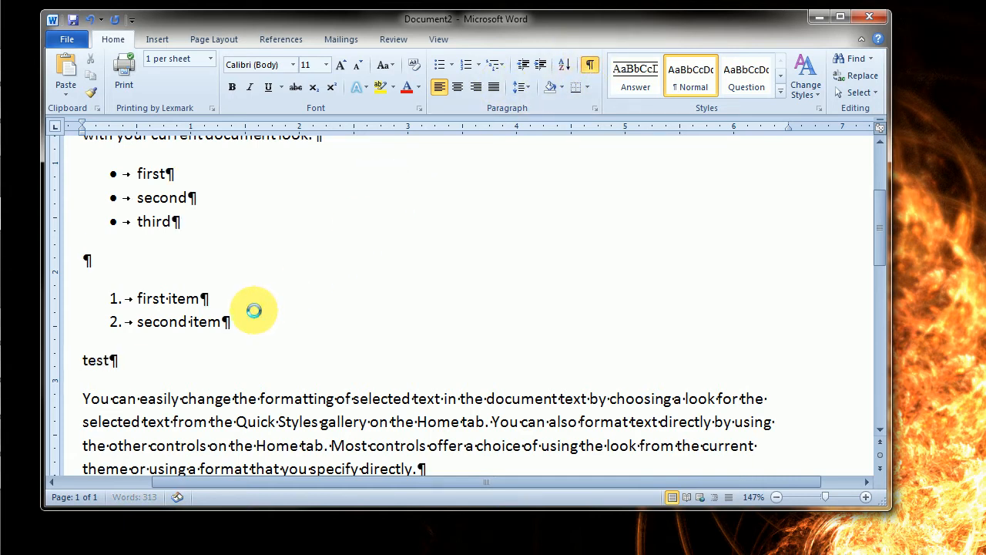
type(" text")
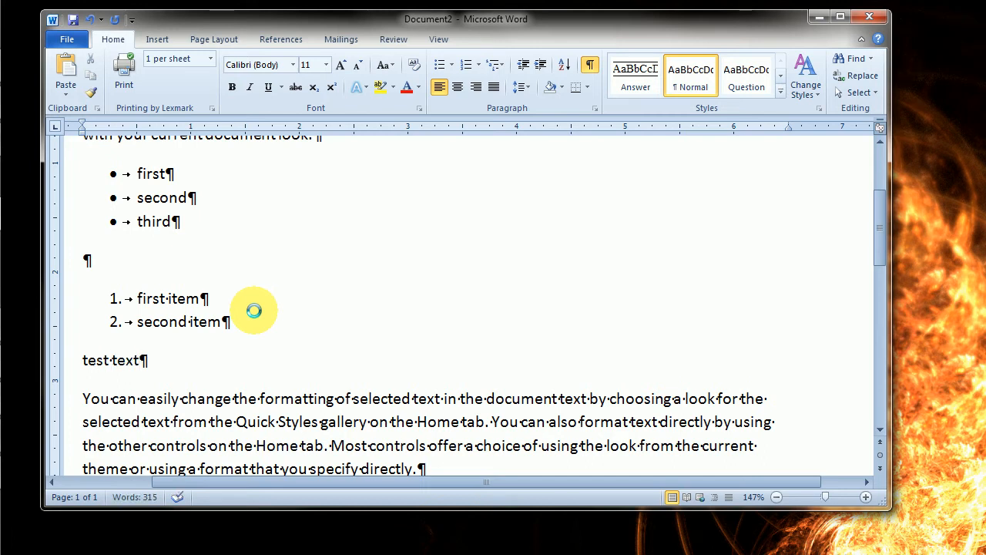
Step: Set a left tab stop at 1.5 inches, add the tabbed text "at 1.5”" to the test text line and start a new paragraph
left_click(245, 127)
key("Tab")
type("at 1.5")
type("\"")
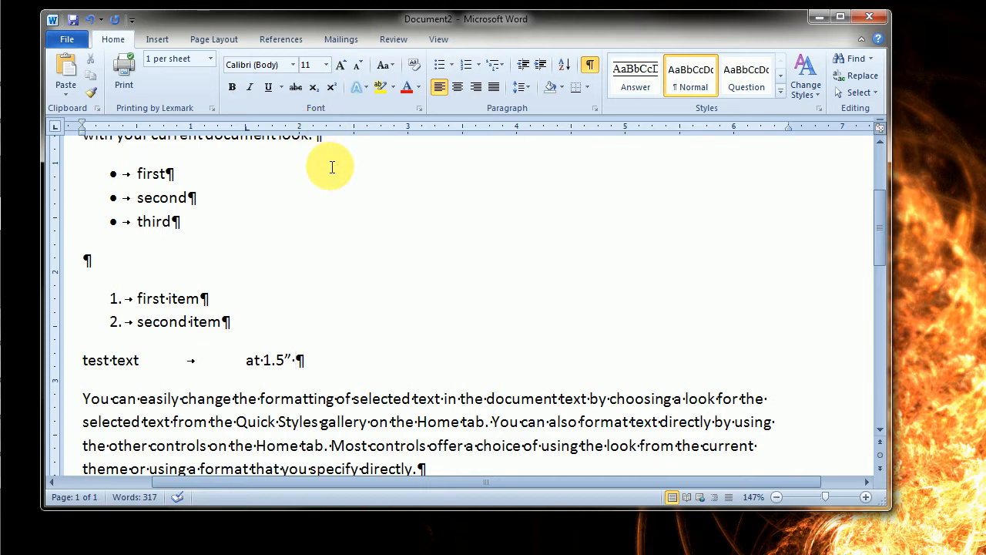
key("Return")
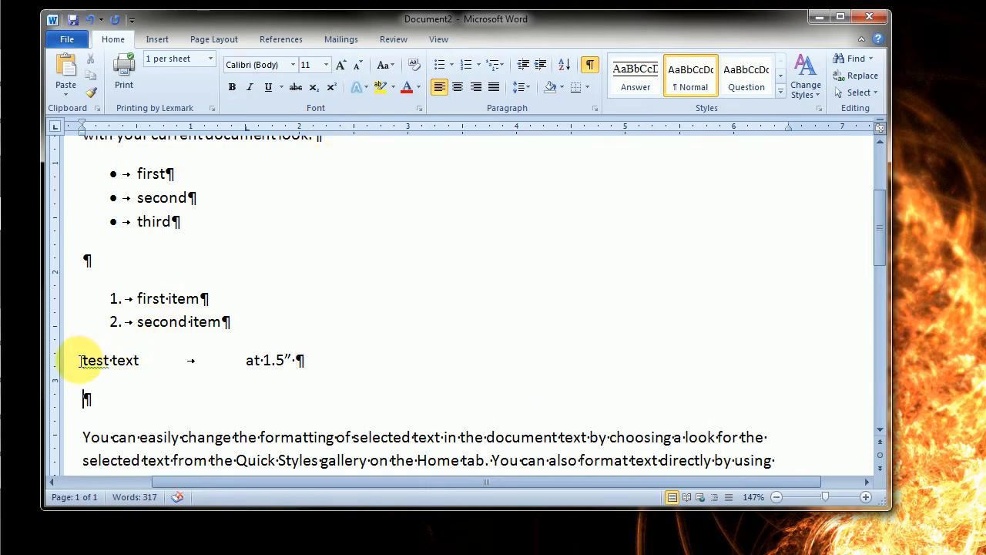
Step: Set a center tab stop at 3 inches for the empty paragraph below the test text line
left_click_drag(78, 360, 335, 354)
left_click_drag(96, 399, 83, 397)
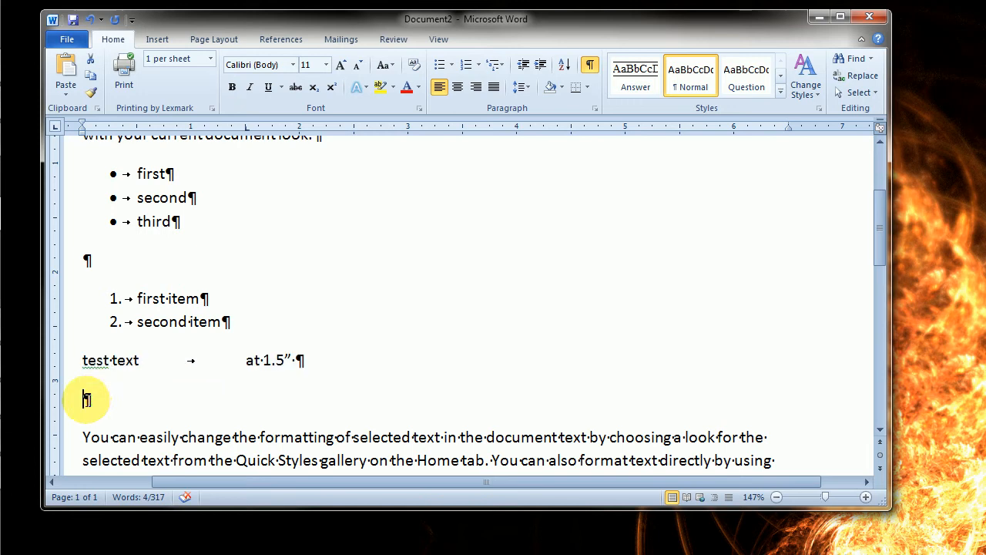
left_click(85, 398)
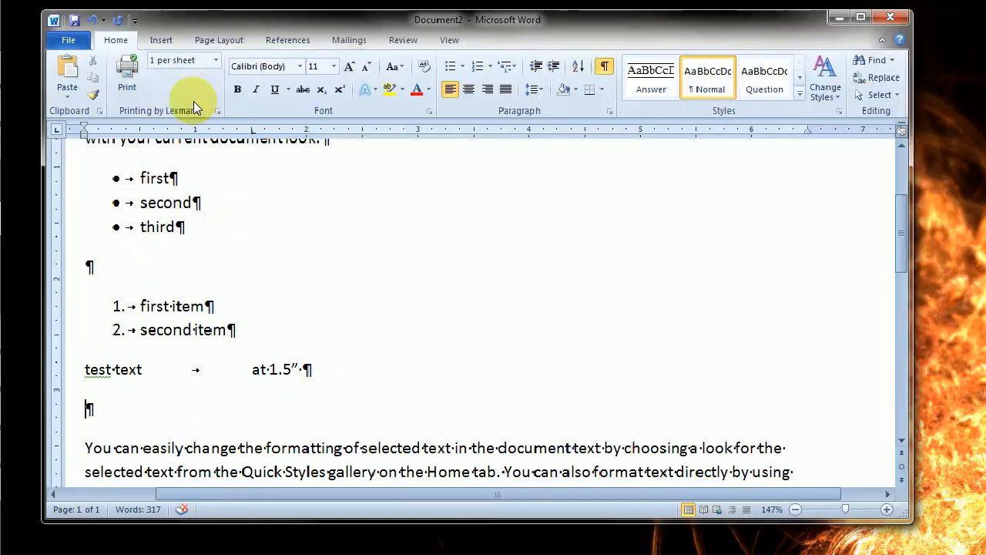
left_click(55, 127)
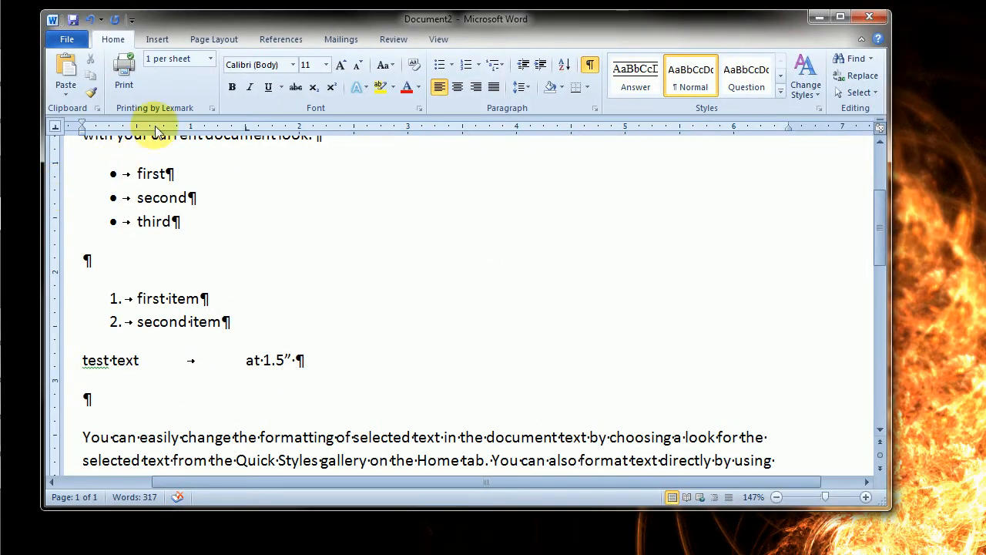
left_click(408, 128)
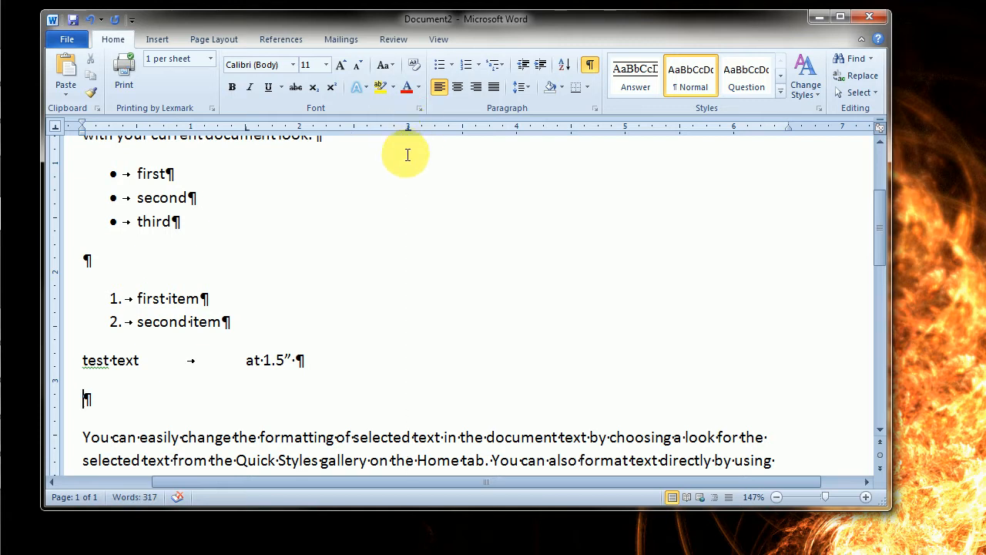
Step: Set a center tab stop at 3 inches on the test text line and add the tabbed text "centered" at its end
left_click(300, 358)
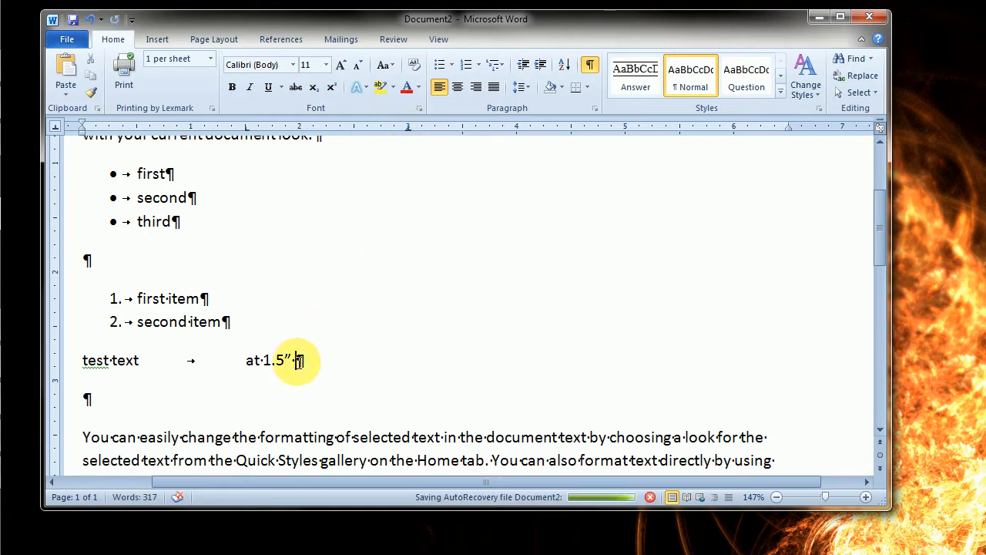
left_click(416, 127)
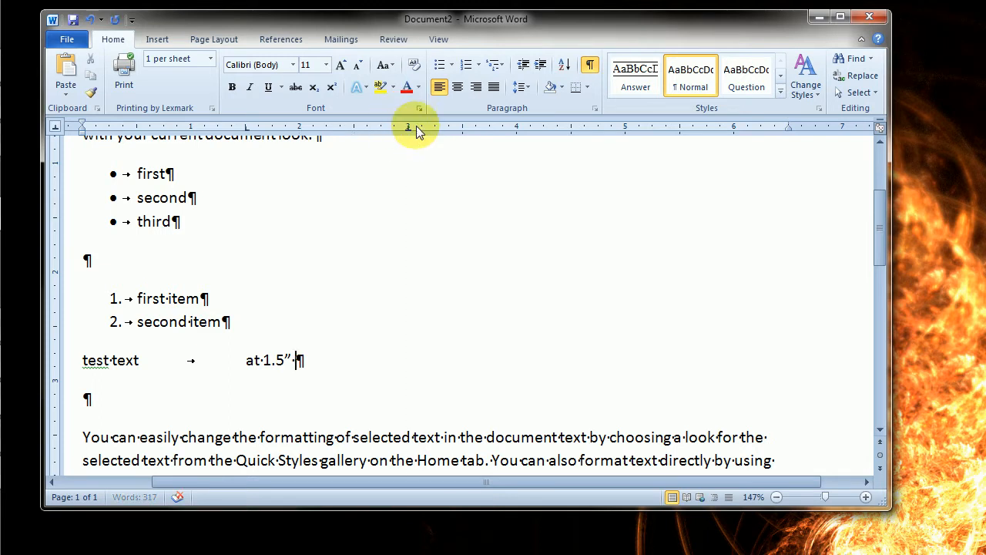
key("Tab")
type("ce")
type("er")
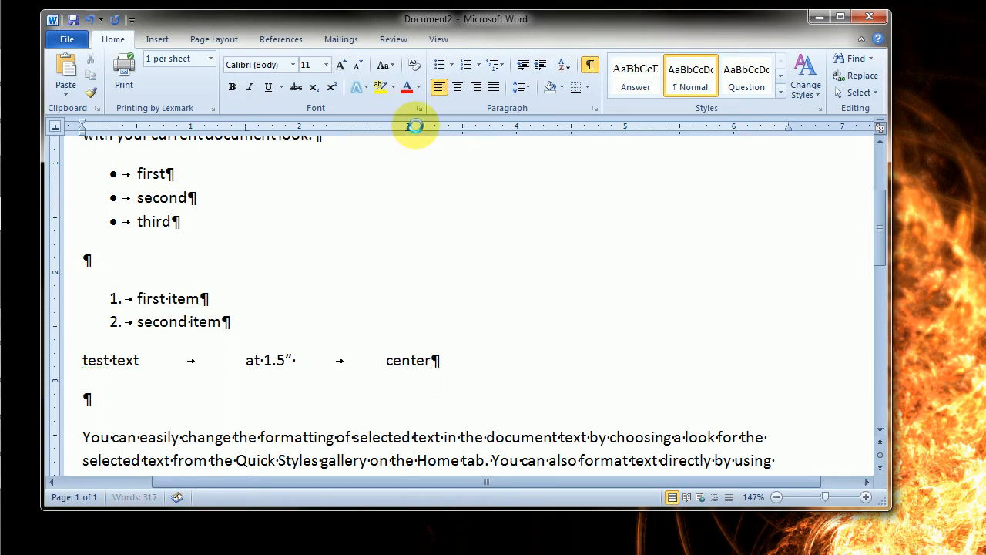
type("ed")
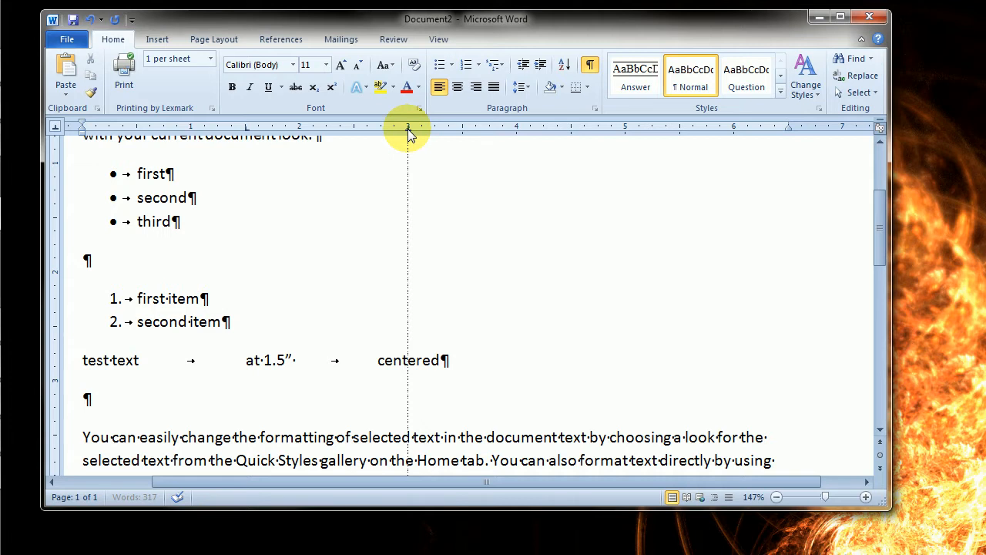
Step: Set a right tab stop at about 4.6 inches on the test text line and add the tabbed text "right dfd"
left_click(55, 127)
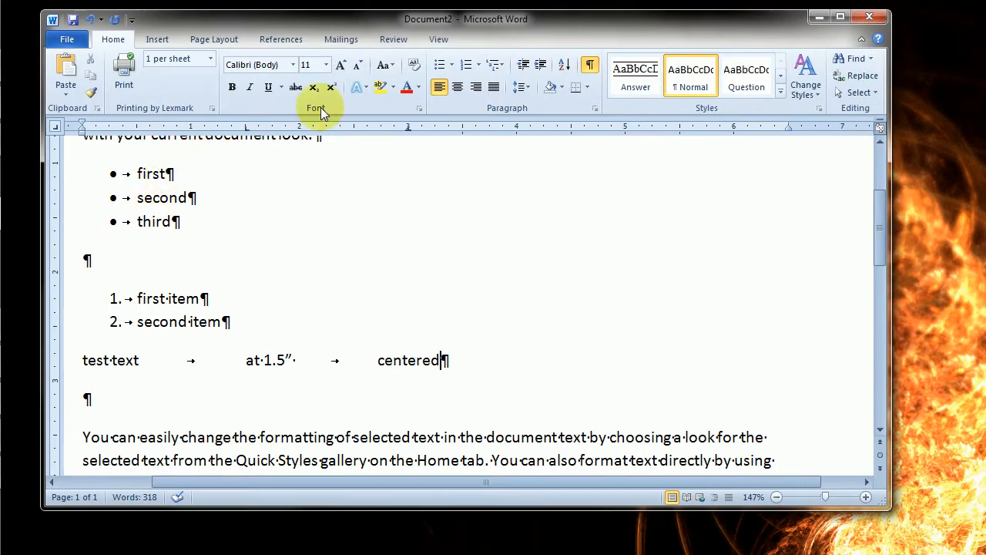
left_click(579, 127)
key("Tab")
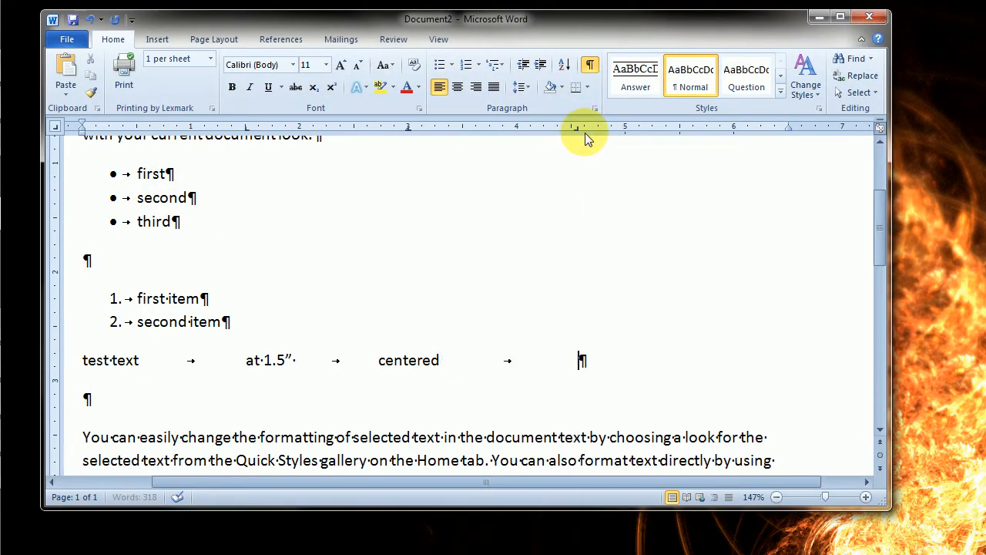
type("right dfd")
Step: Set a decimal tab stop at about 5.4 inches on the test text line and add the tabbed number 23.456
left_click(55, 128)
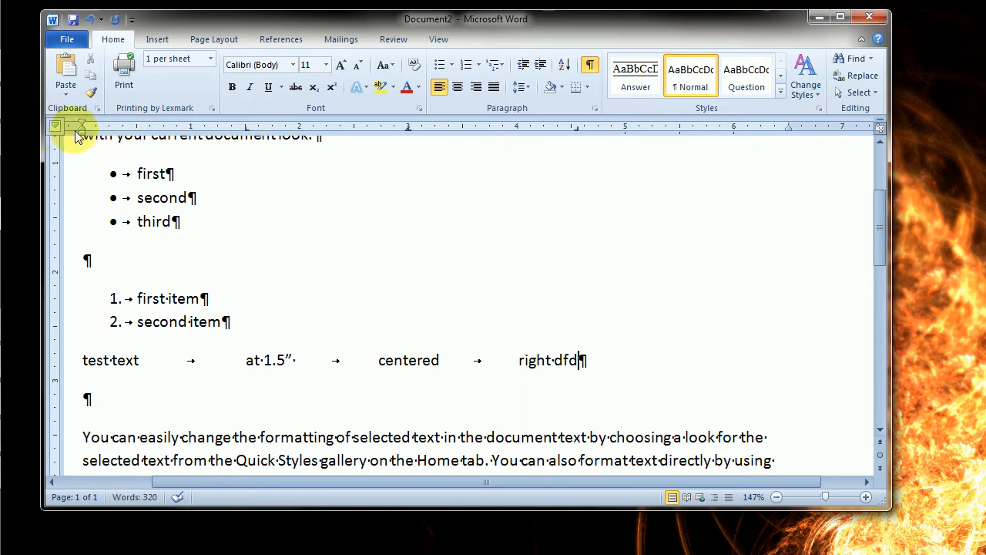
left_click(59, 130)
left_click(58, 128)
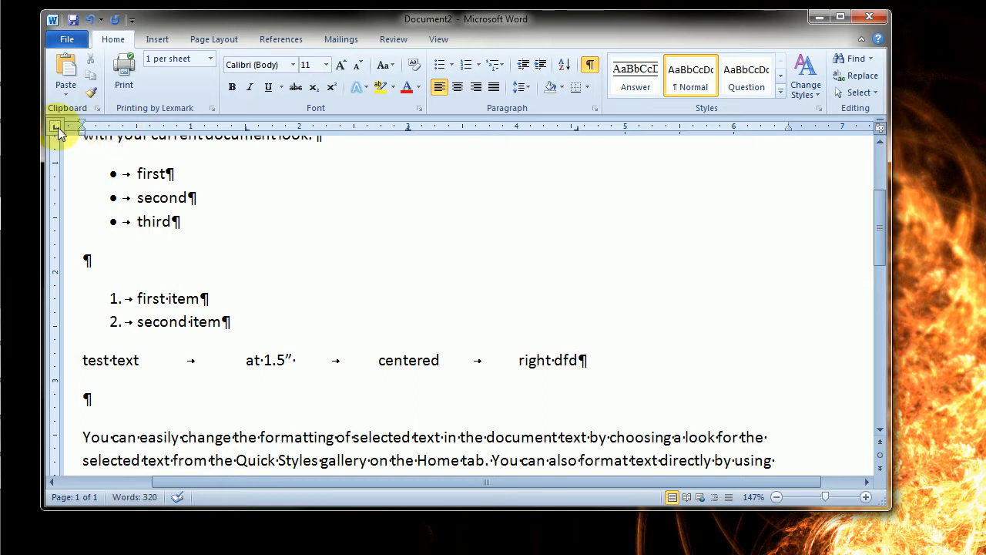
left_click(667, 128)
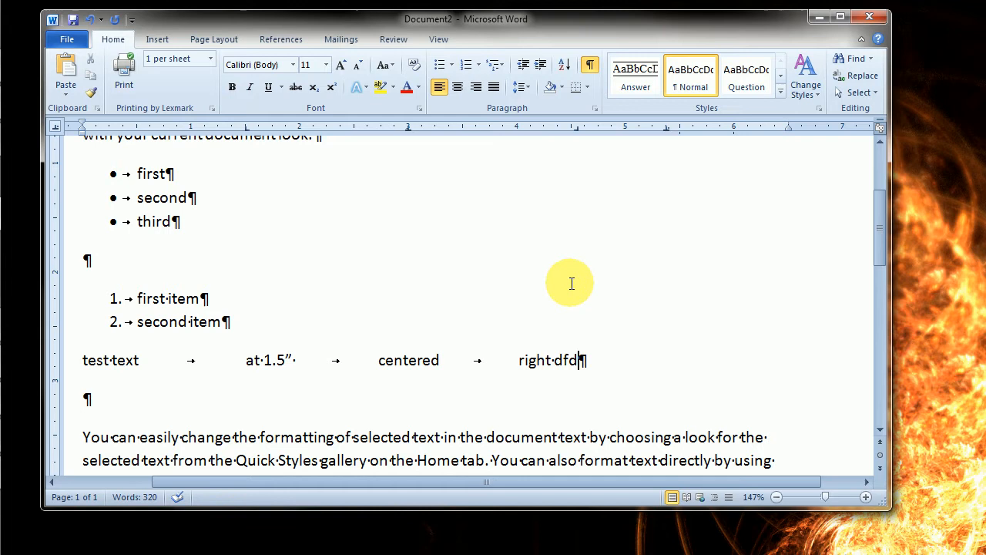
key("Tab")
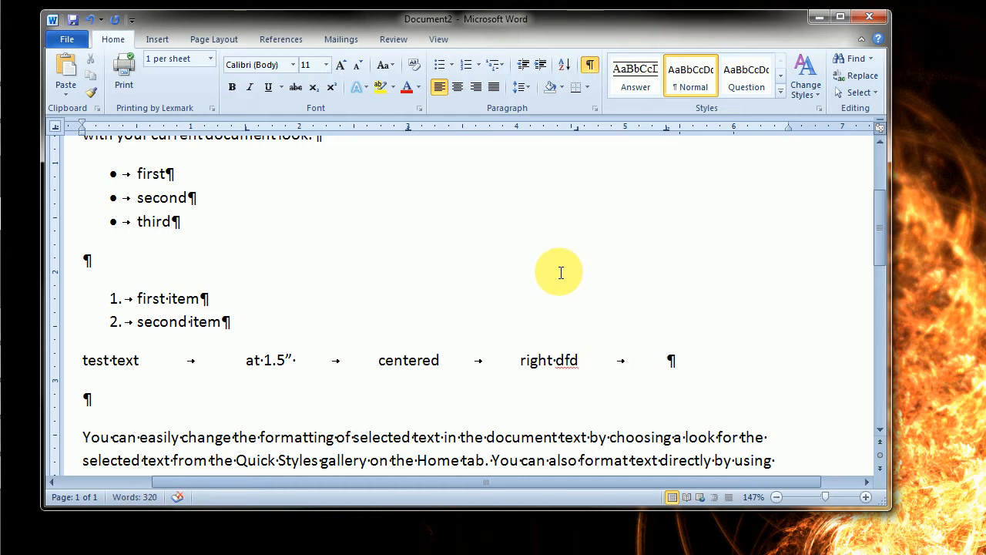
type("23.")
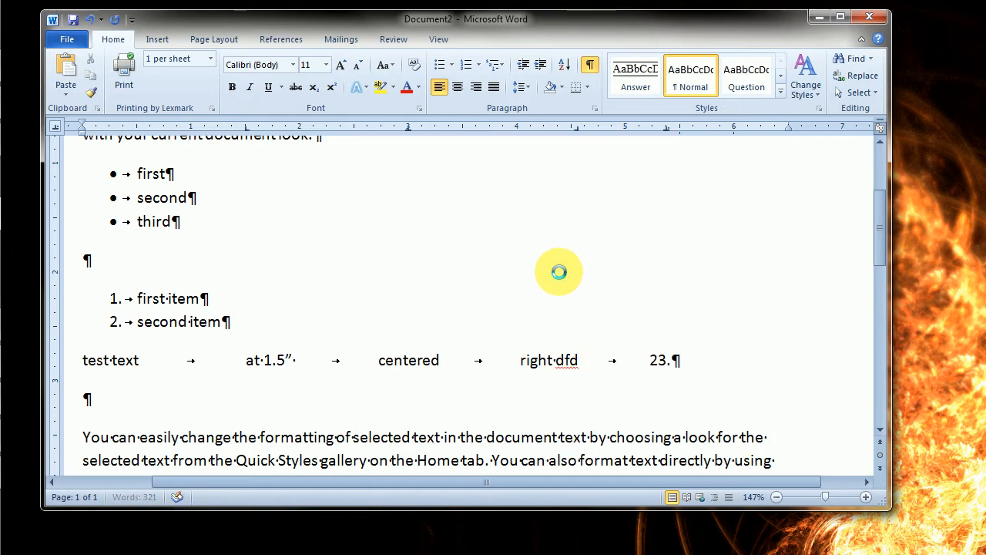
type("456")
Step: Start a new line below the test text line and enter 18.2 at its decimal tab stop
key("Return")
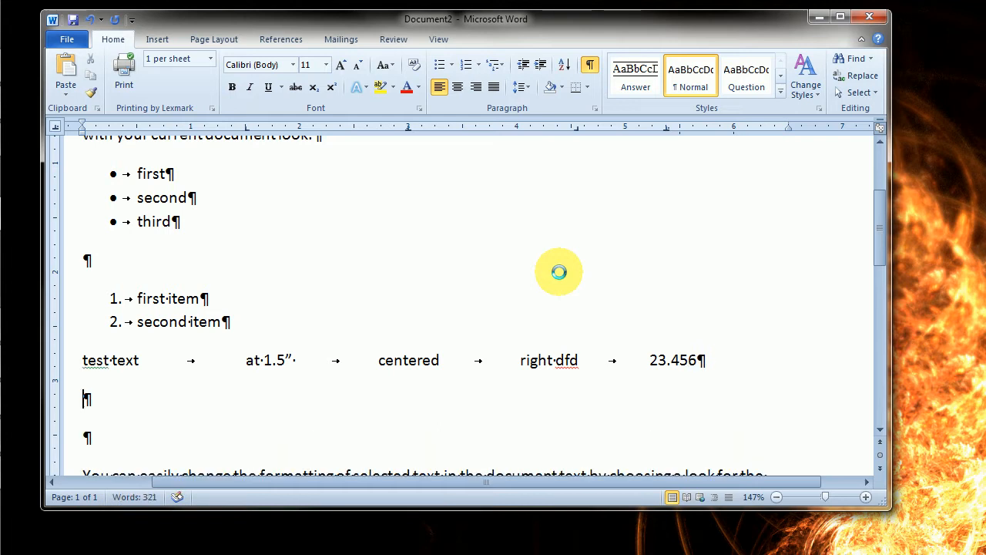
key("Tab")
key("Tab")
key("Tab")
key("Tab")
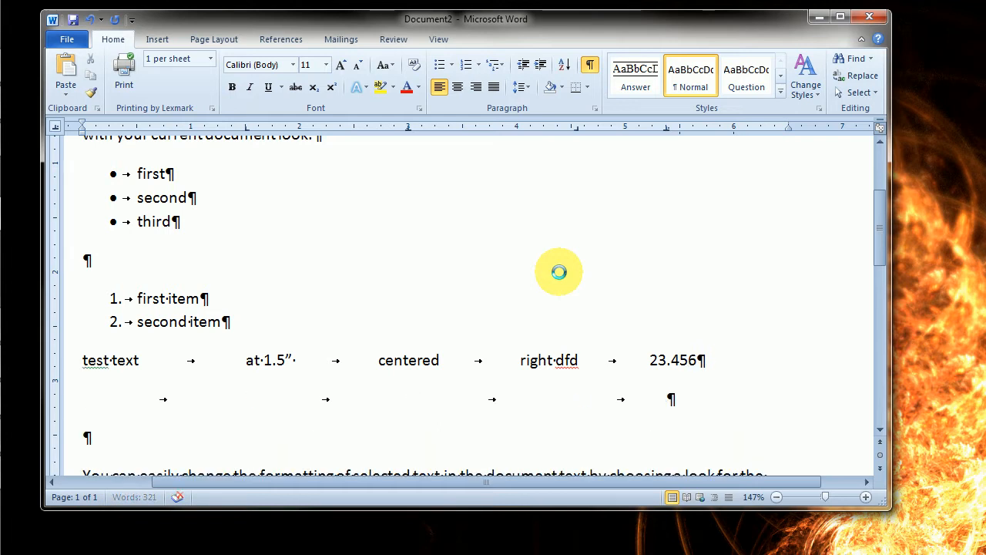
type("18.2")
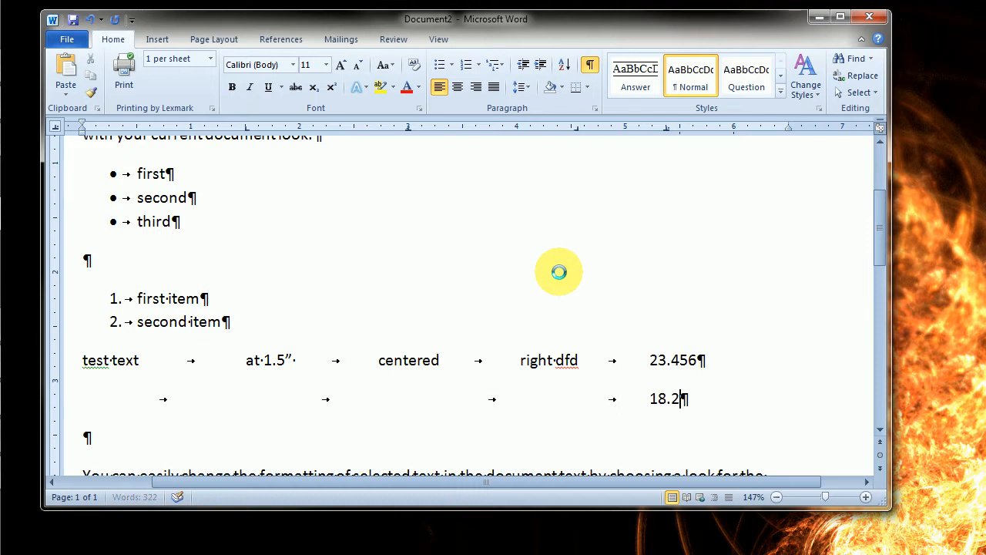
Step: Add another line below 18.2 and enter 1.234783 at its decimal tab stop
key("Return")
key("Tab")
key("Tab")
key("Tab")
key("Tab")
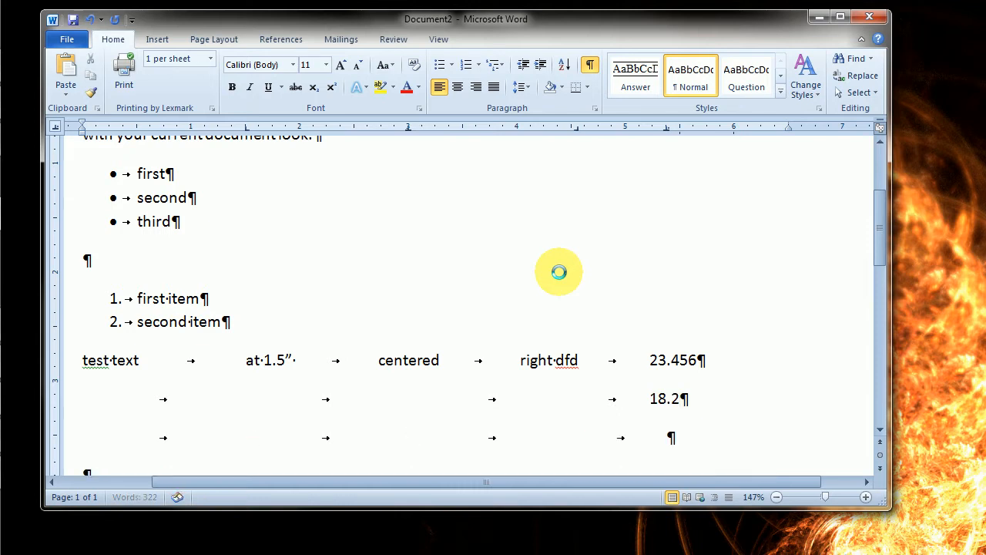
type("1.2")
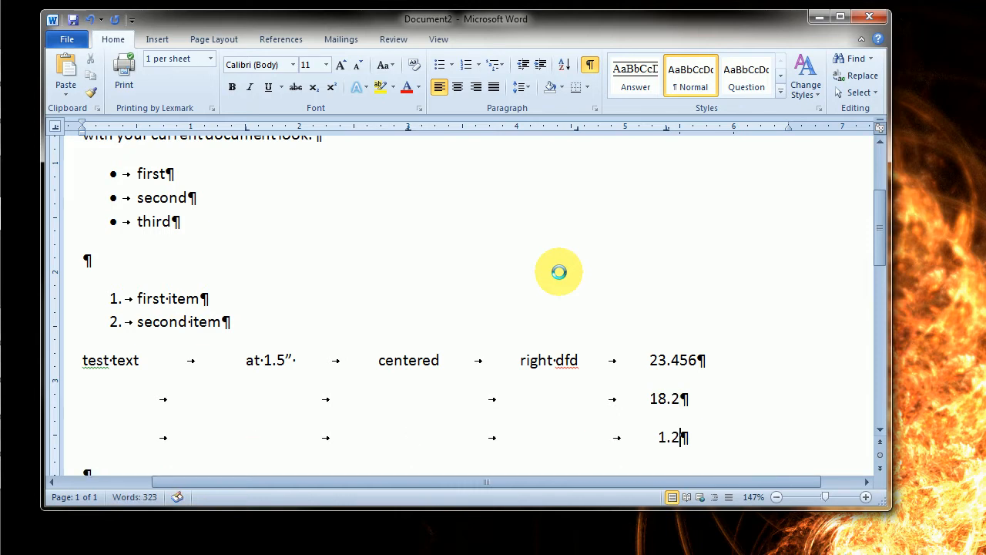
type("34783")
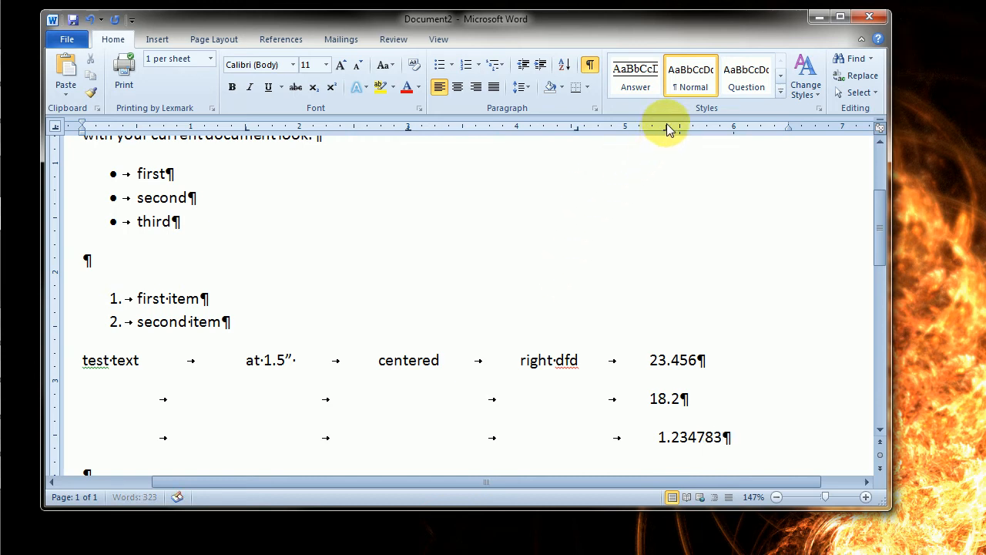
Step: Check the decimal tab stop's alignment with the numbers and cycle the tab type through the remaining options back to left tab
left_click_drag(667, 128, 667, 132)
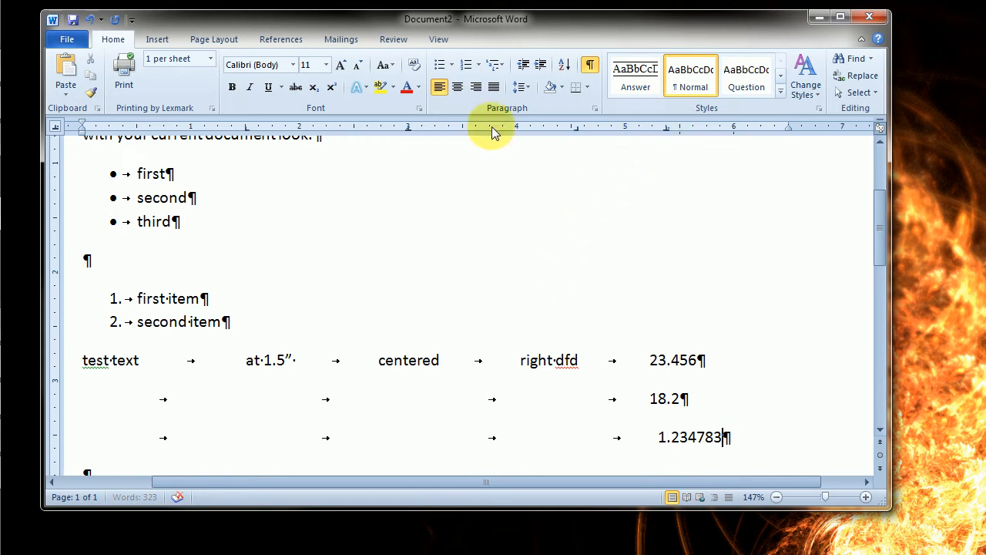
left_click(57, 128)
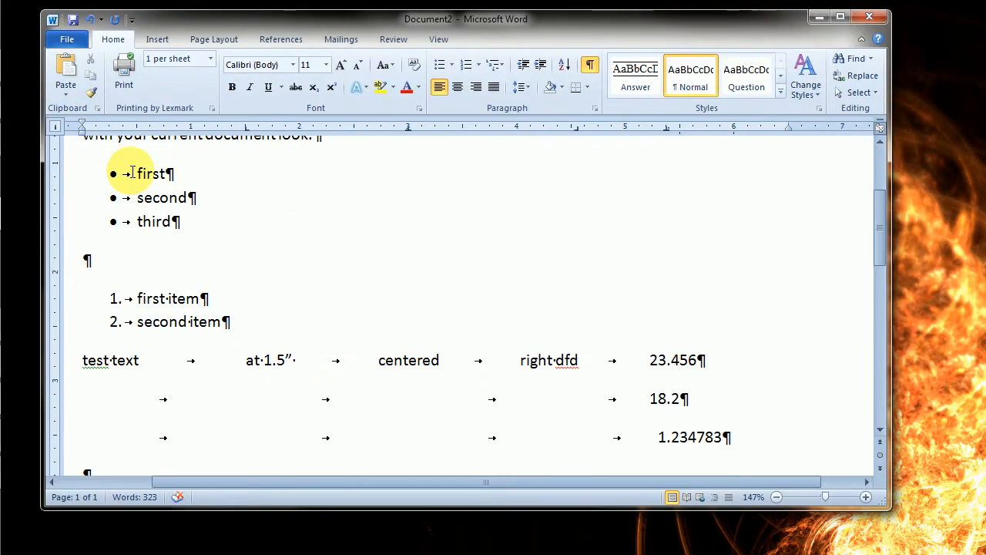
mouse_move(1, 185)
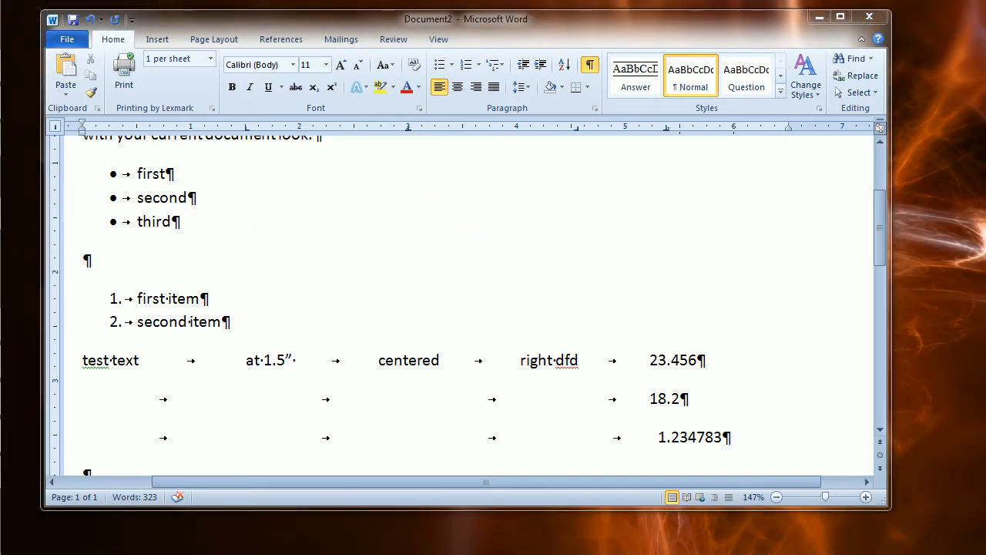
left_click(56, 127)
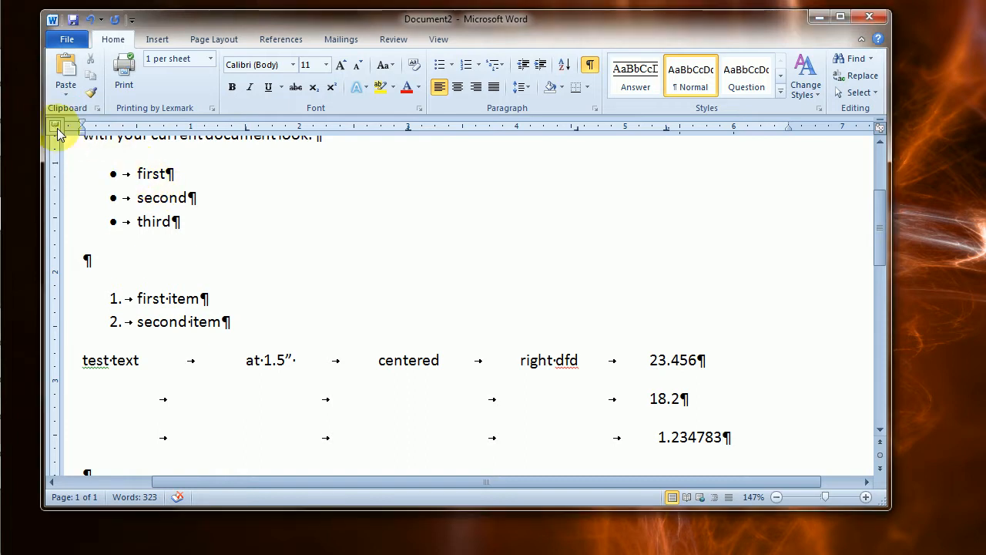
left_click(56, 127)
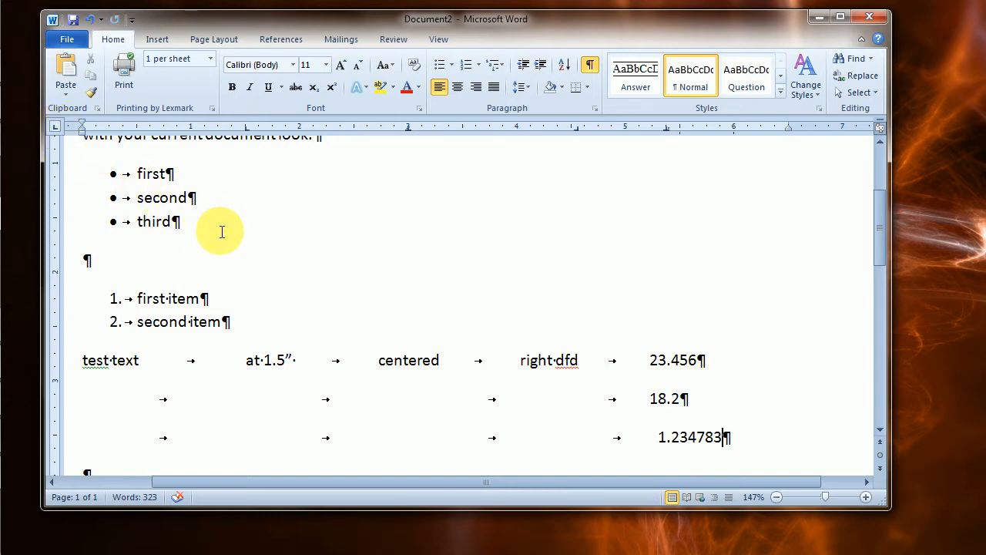
Step: Try a first-line indent of about 0.4 inch on the "You can easily change" paragraph, and set it to 0.25 inch for that and the following paragraph
scroll(208, 347, "down", 4)
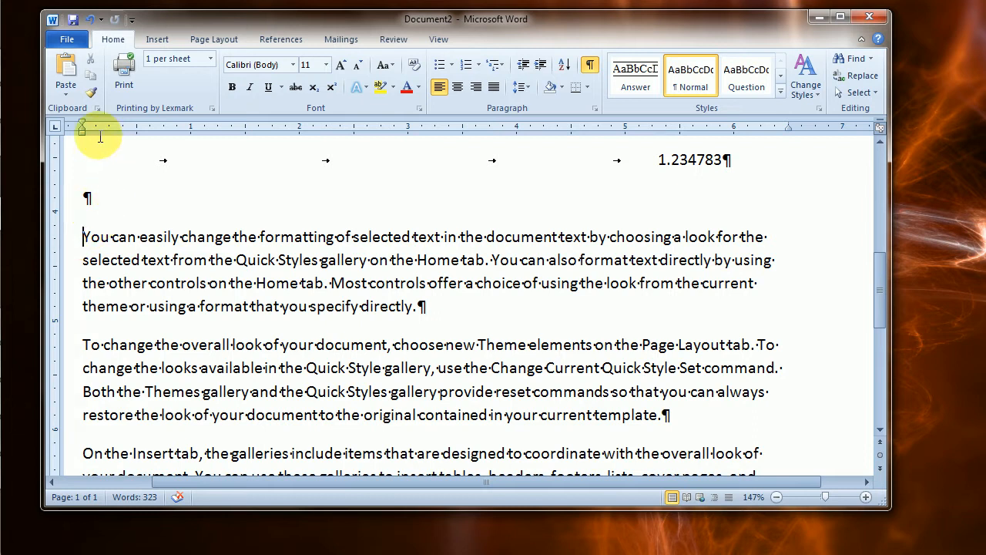
left_click_drag(82, 121, 123, 120)
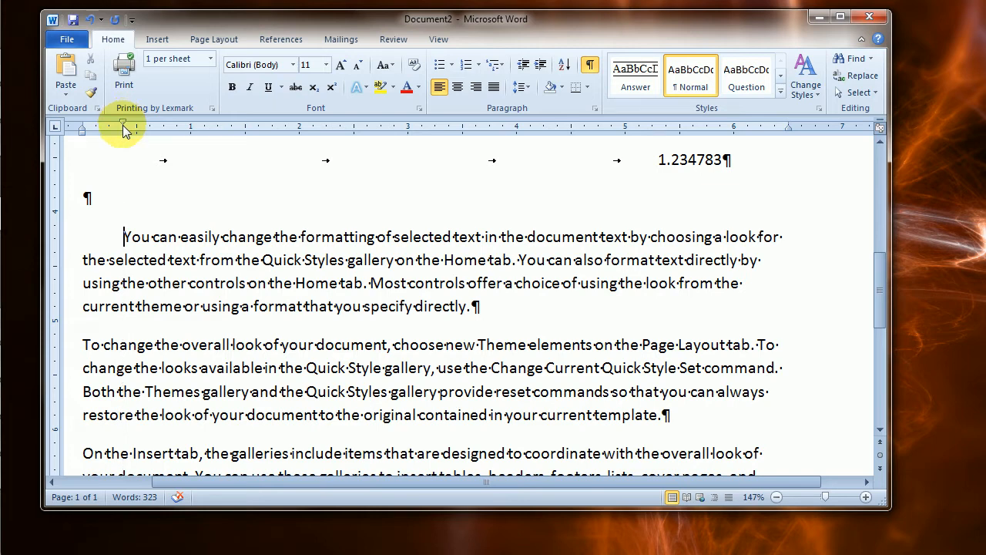
left_click_drag(65, 233, 25, 416)
mouse_move(124, 128)
left_mouse_down()
mouse_move(111, 128)
mouse_move(112, 137)
mouse_move(120, 122)
mouse_move(107, 127)
left_mouse_up()
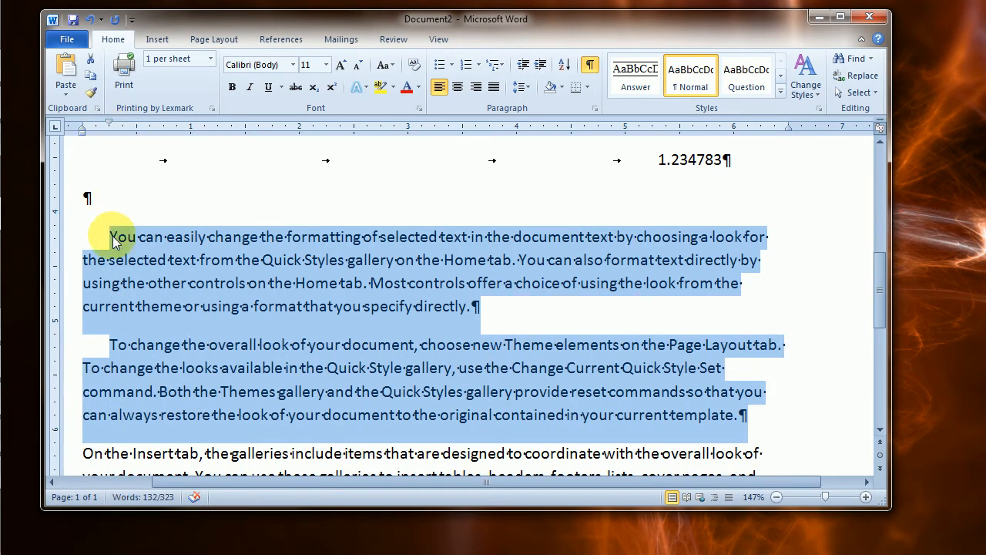
Step: Set the hanging indent of the "You can easily change" paragraph to 0.5 inch
left_click(122, 259)
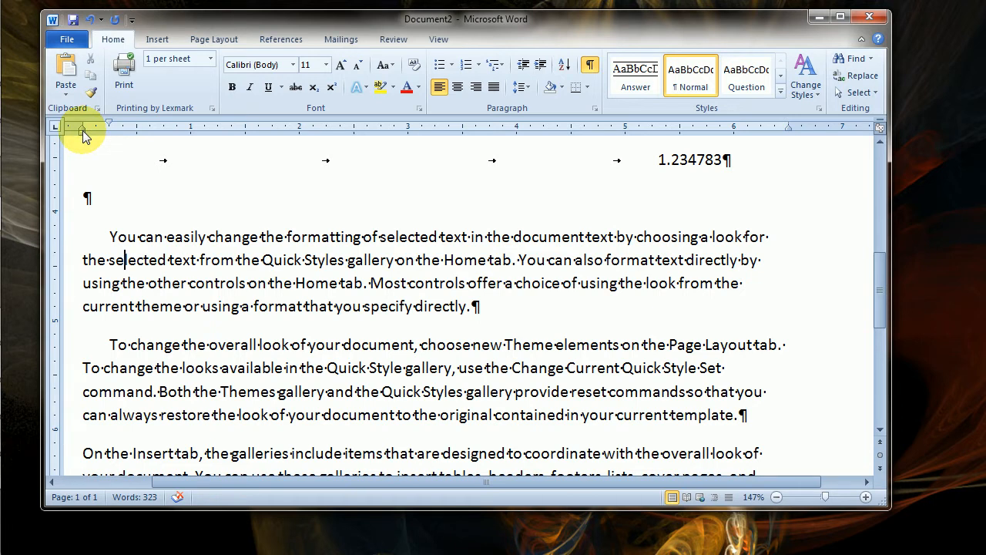
left_click_drag(82, 129, 103, 131)
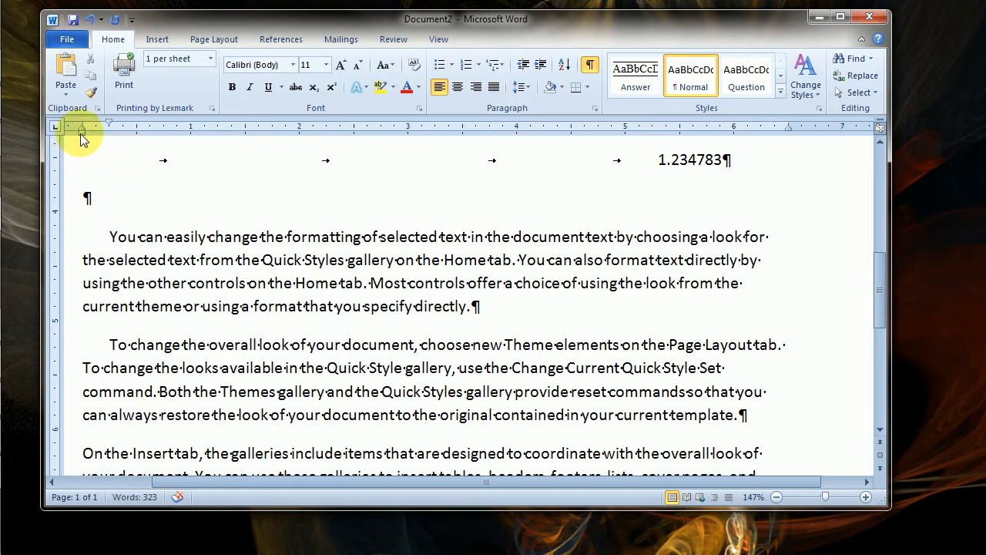
mouse_move(82, 137)
left_mouse_down()
mouse_move(122, 139)
mouse_move(96, 152)
mouse_move(100, 129)
mouse_move(134, 129)
mouse_move(109, 135)
left_mouse_up()
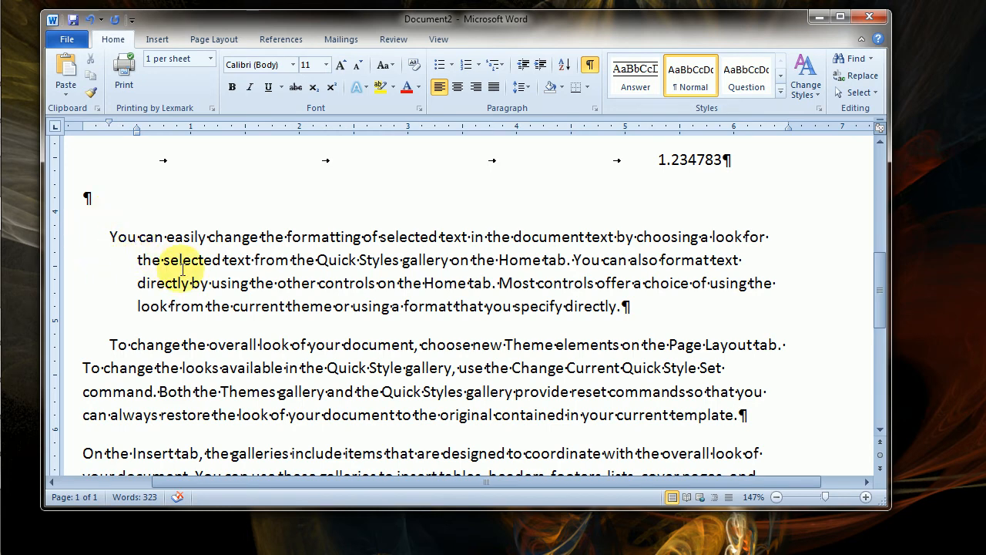
Step: Extend the "first" bullet item with random filler text until it wraps onto a second line, and select the list's bullet symbols
scroll(182, 269, "up", 6)
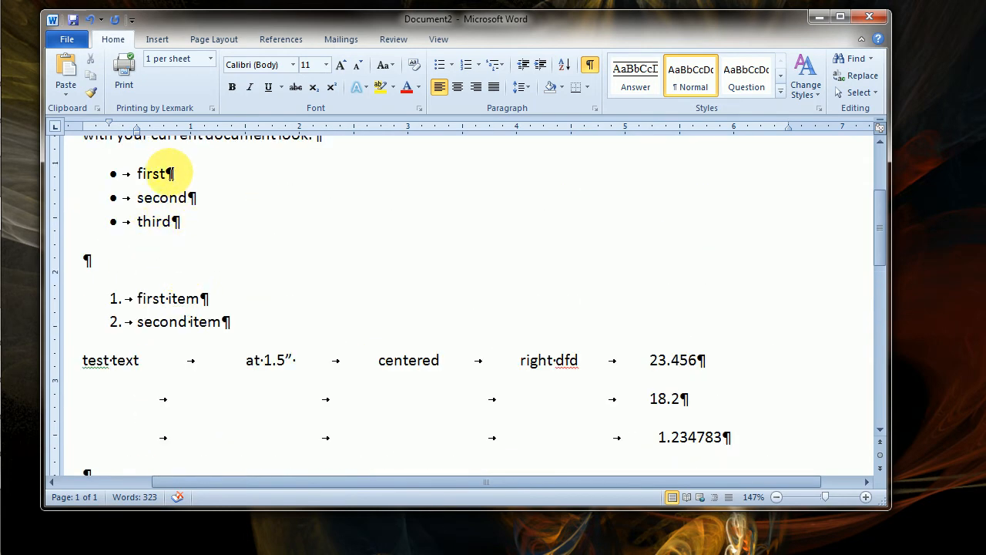
left_click(167, 173)
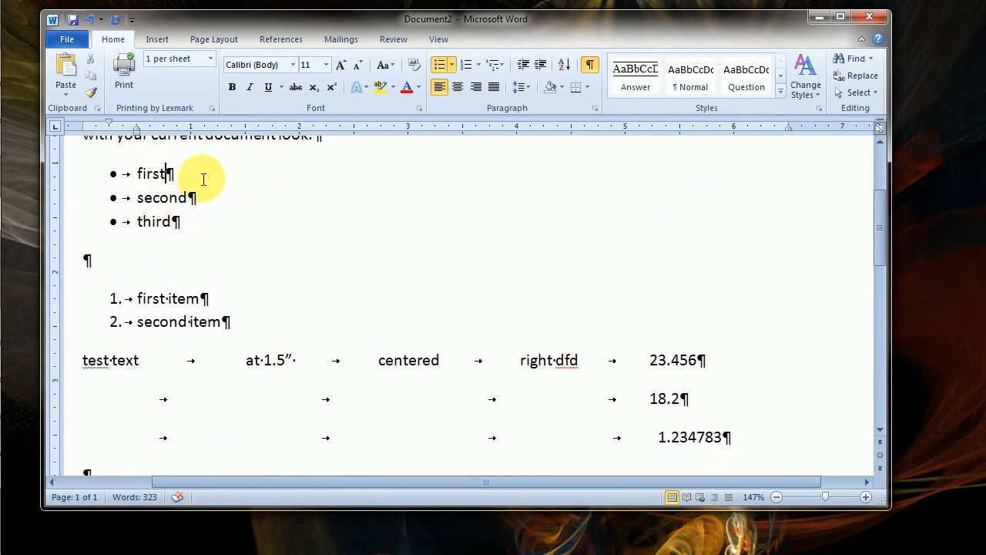
type("slk")
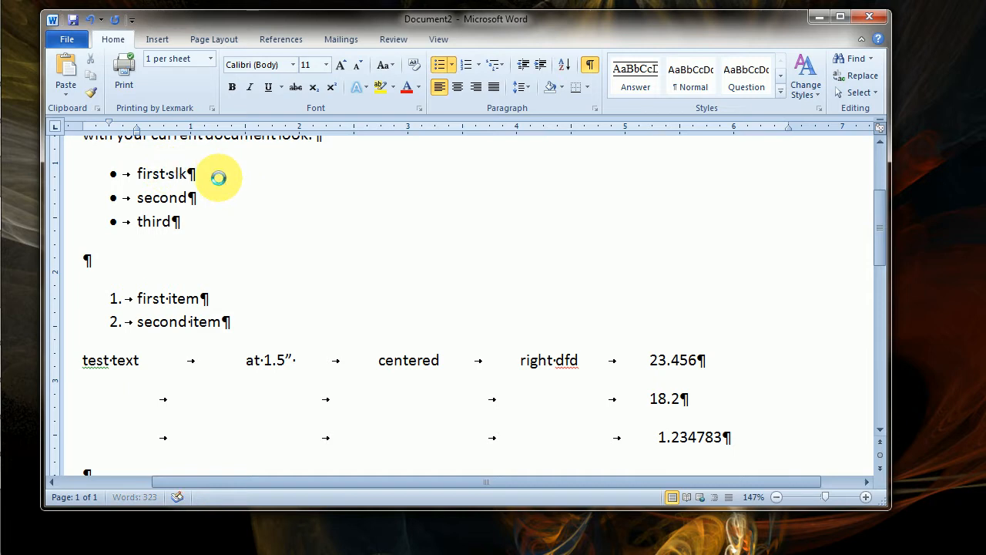
type("df;")
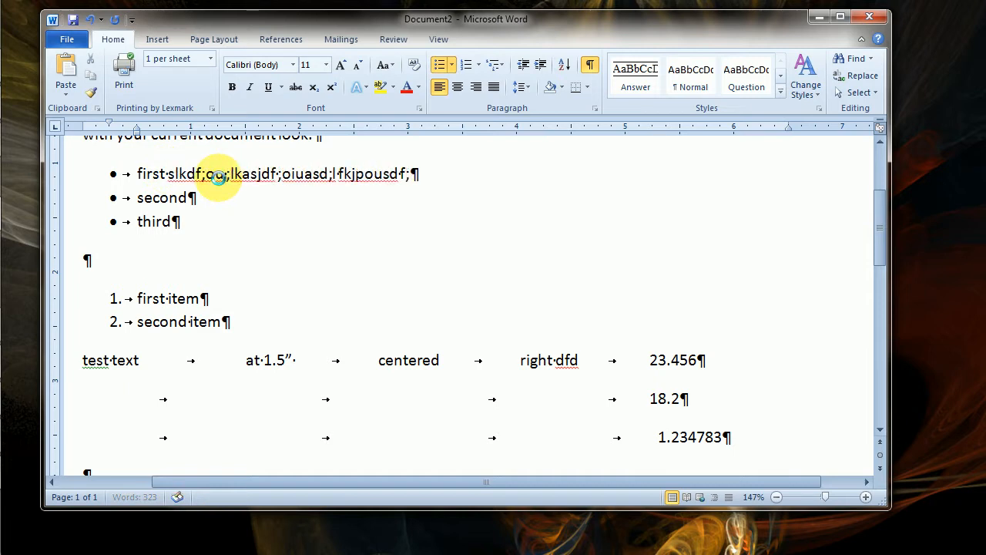
type("oo;lkasjdf;oiuasd;l fkjpousdf;lkjd opasd f;lkjds;oiusdf;lkjsadf p;oi")
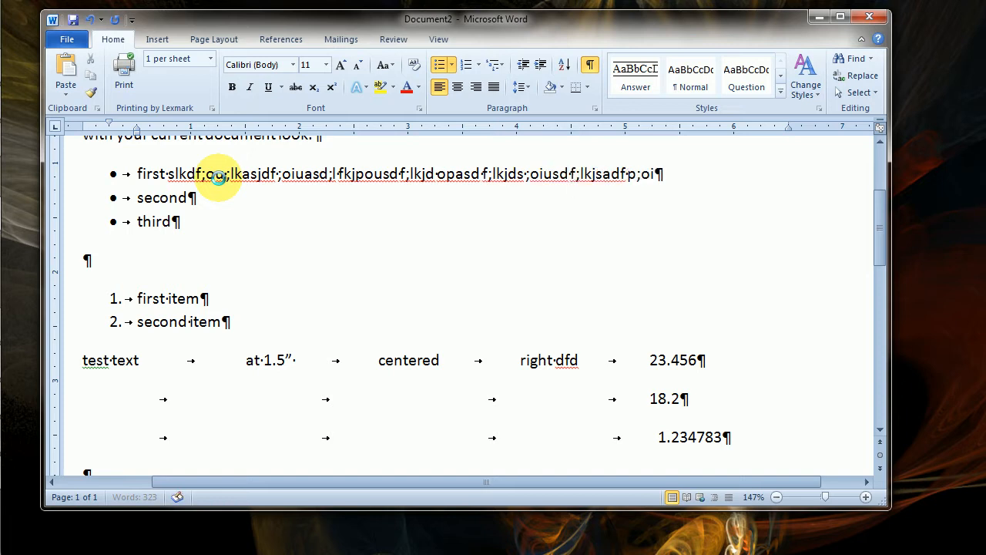
type("uasdf;lkjasdf poiud d;lkjdsfopiuasdf;lkj")
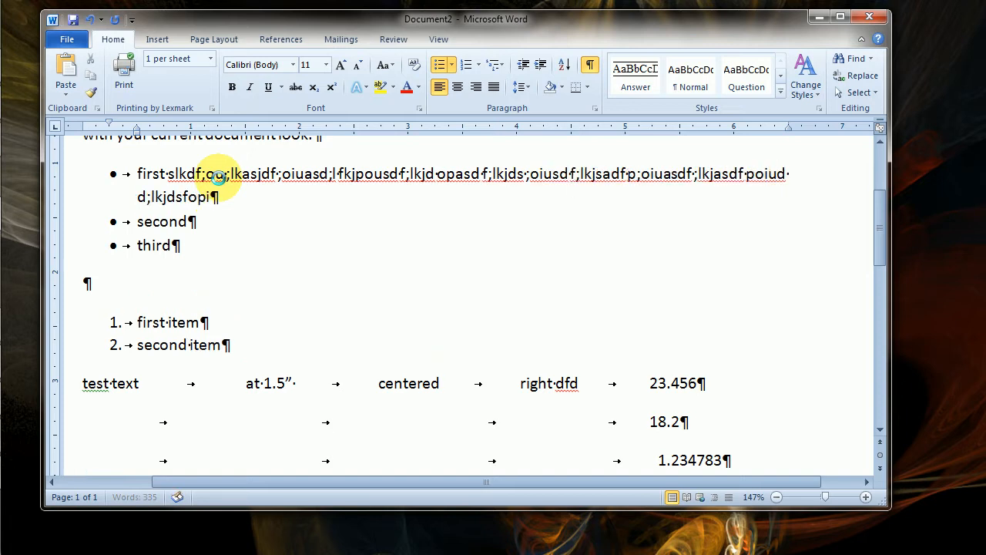
left_click(112, 173)
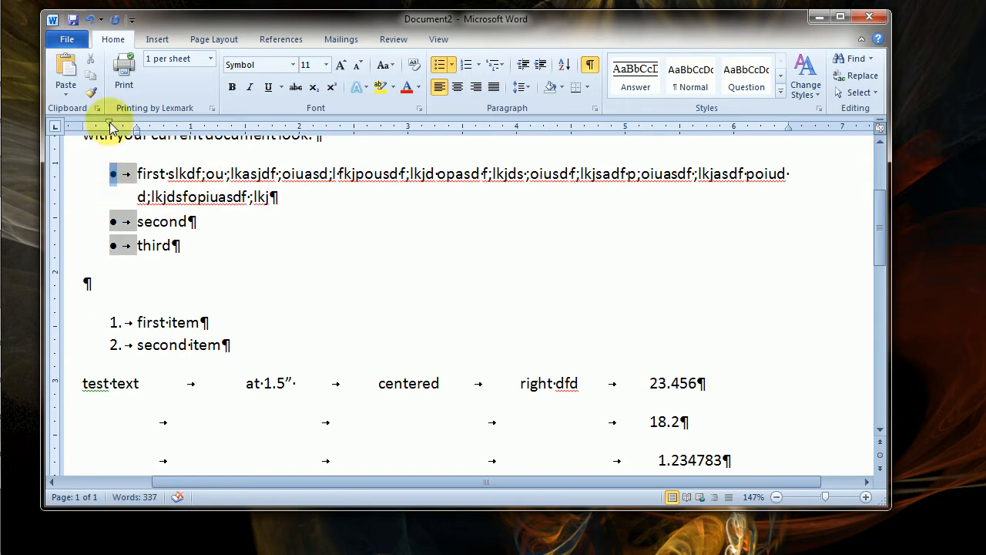
Step: Select the text of the "first" bullet item without its bullet symbol
left_click(137, 174)
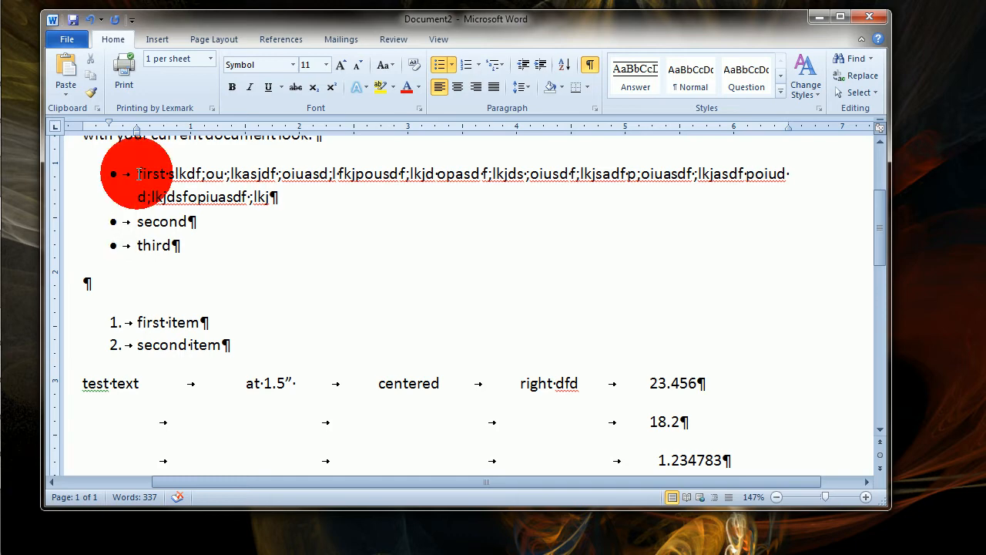
mouse_move(138, 174)
left_mouse_down()
mouse_move(132, 204)
mouse_move(127, 189)
left_mouse_up()
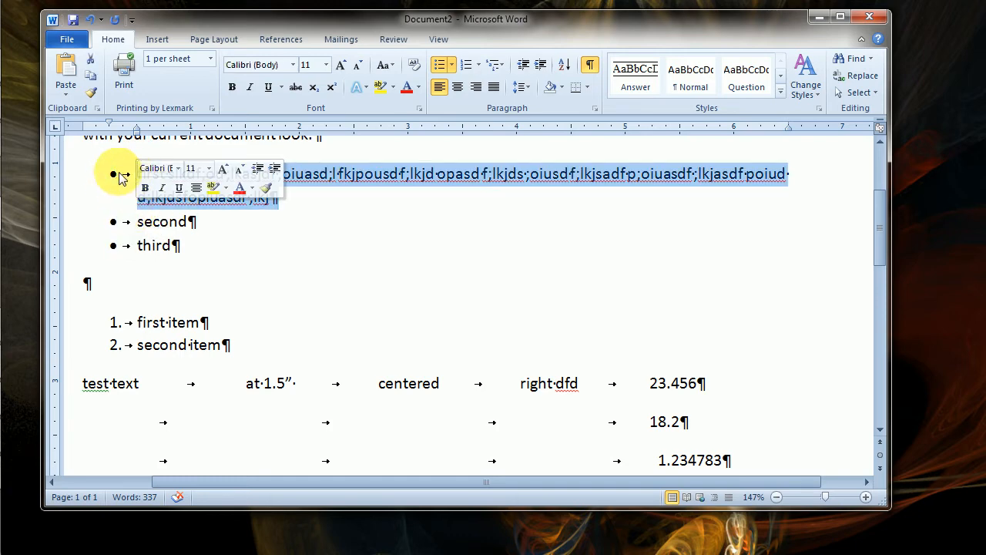
Step: Give the indented "You can easily change" paragraph 0.25-inch left and right indents, with its first line starting at 0.5 inch
scroll(204, 318, "down", 2)
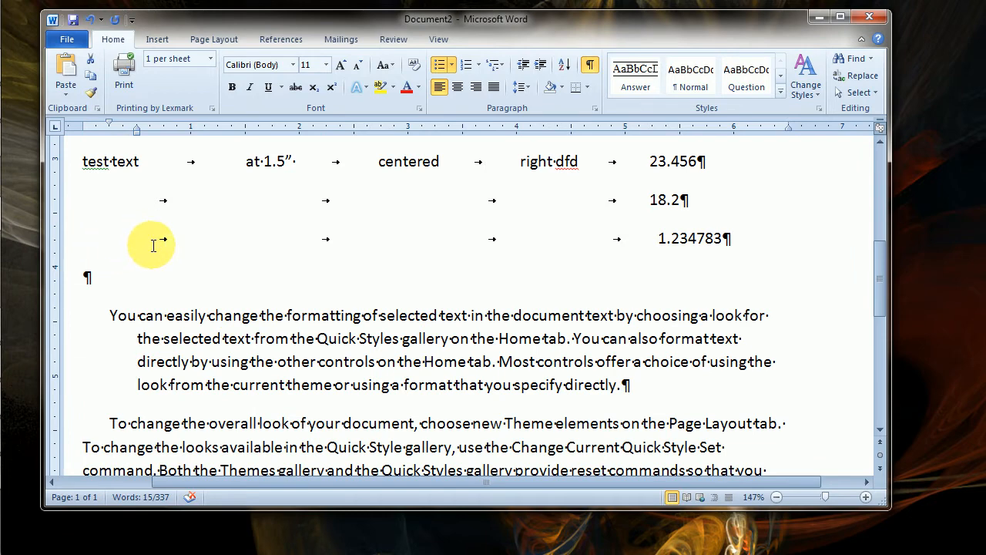
scroll(153, 245, "down", 2)
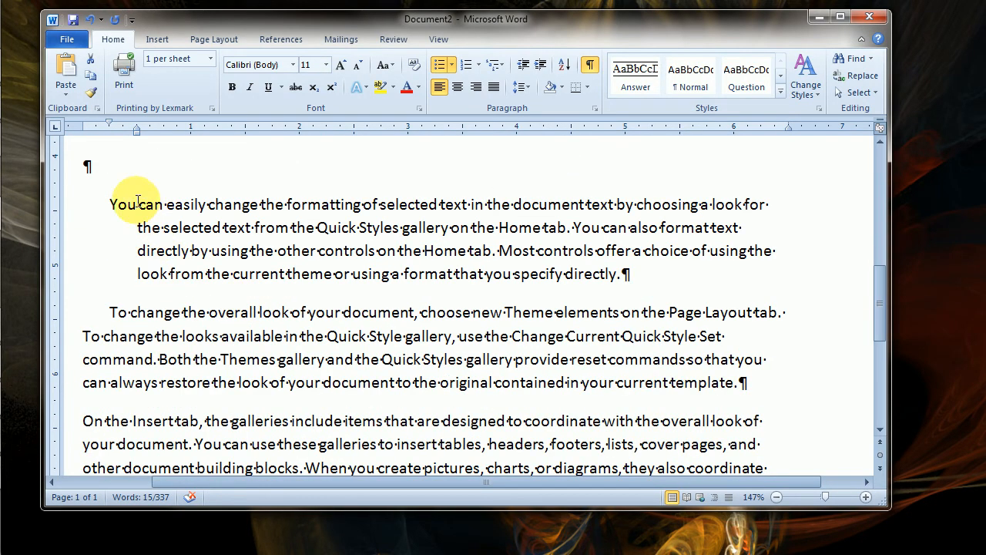
left_click_drag(109, 204, 631, 273)
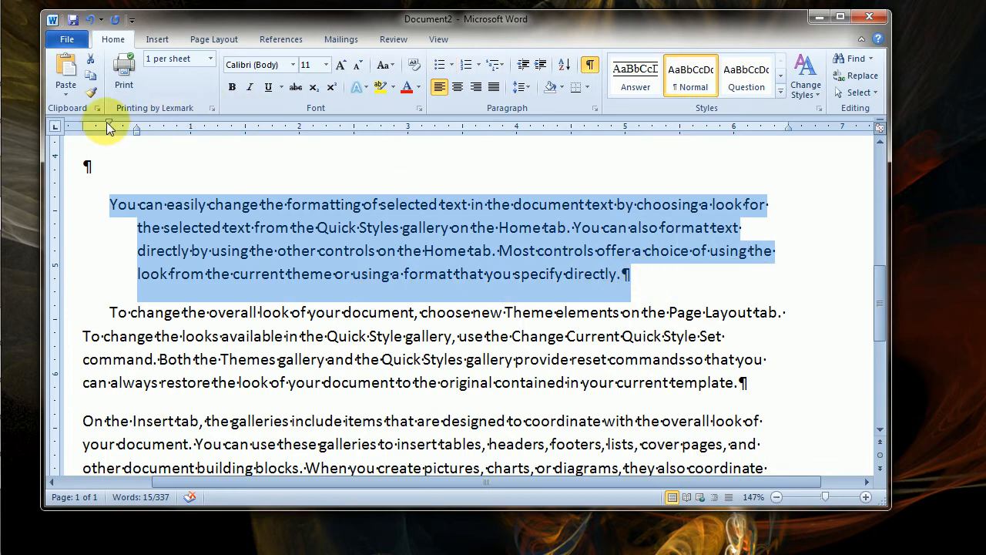
mouse_move(108, 121)
left_mouse_down()
mouse_move(135, 124)
mouse_move(108, 136)
left_mouse_up()
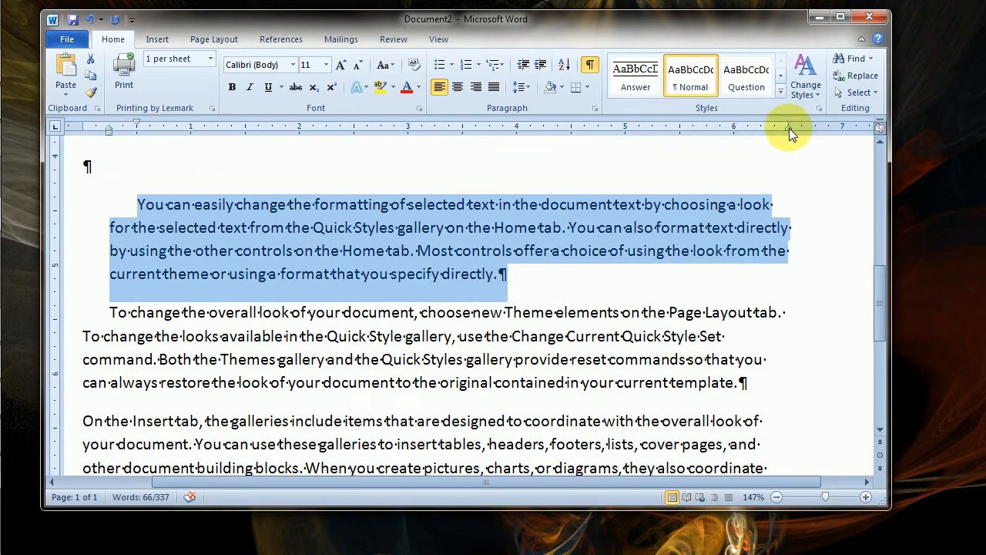
left_click_drag(789, 128, 761, 140)
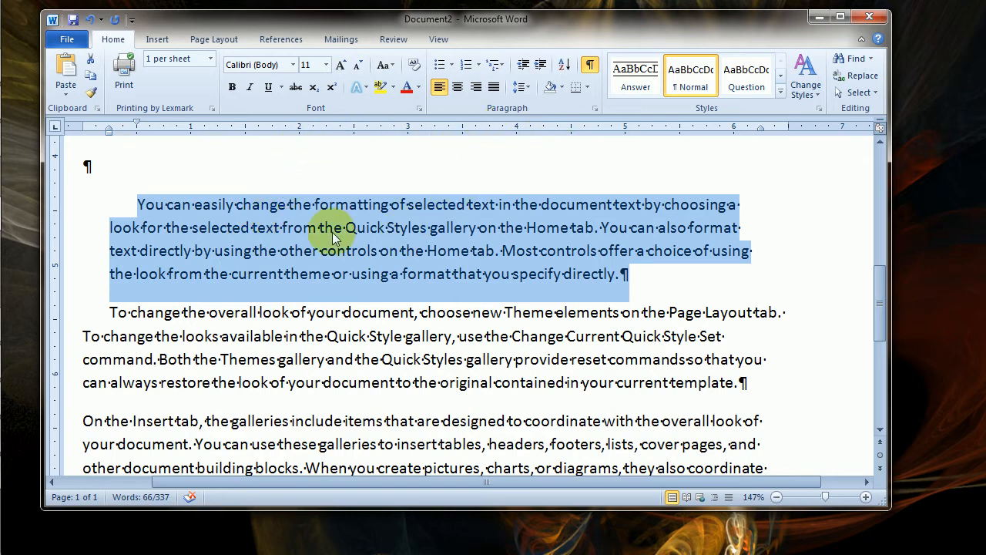
left_click(308, 225)
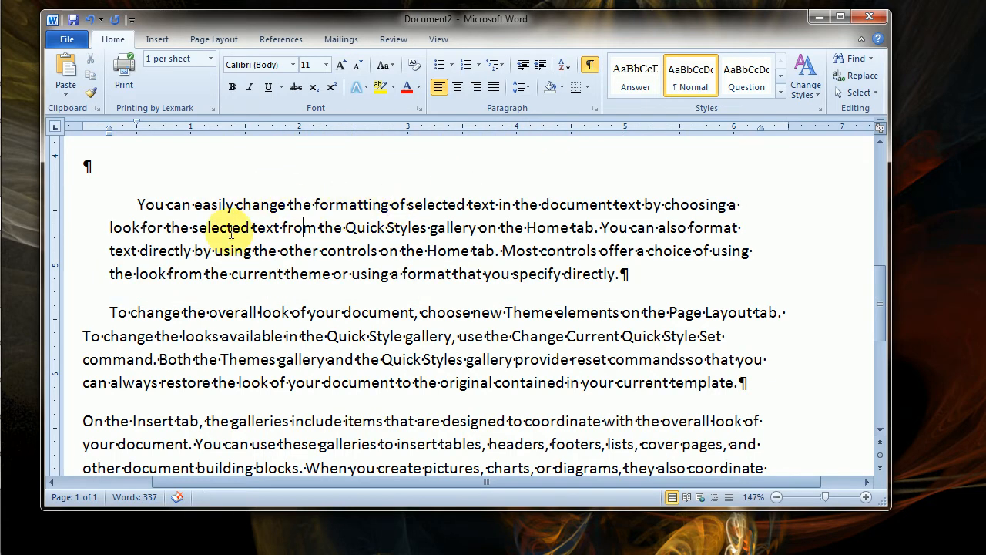
Step: Open the Paragraph settings for the second "On the Insert tab" paragraph and examine the alignment, outline level, special indentation and mirror indent options
scroll(154, 343, "down", 3)
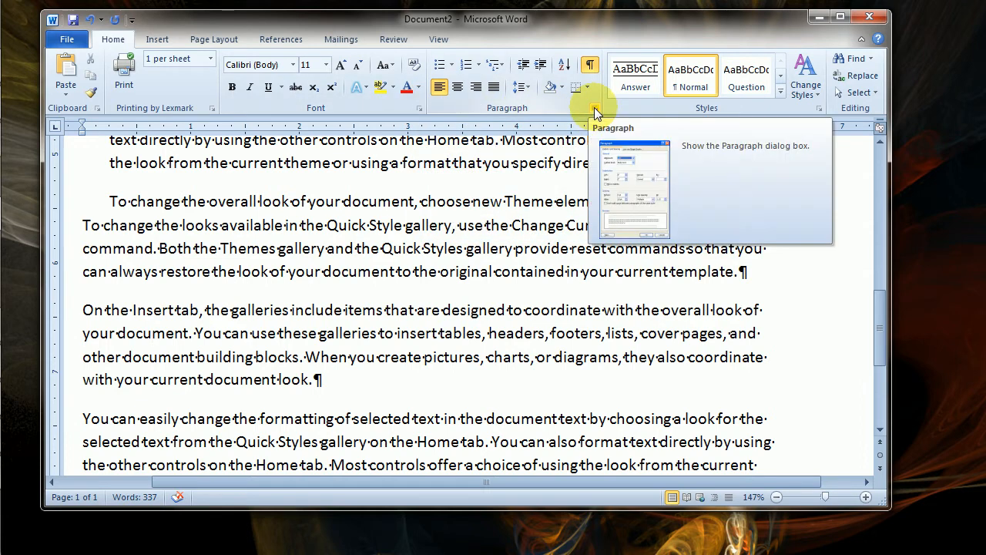
left_click(594, 109)
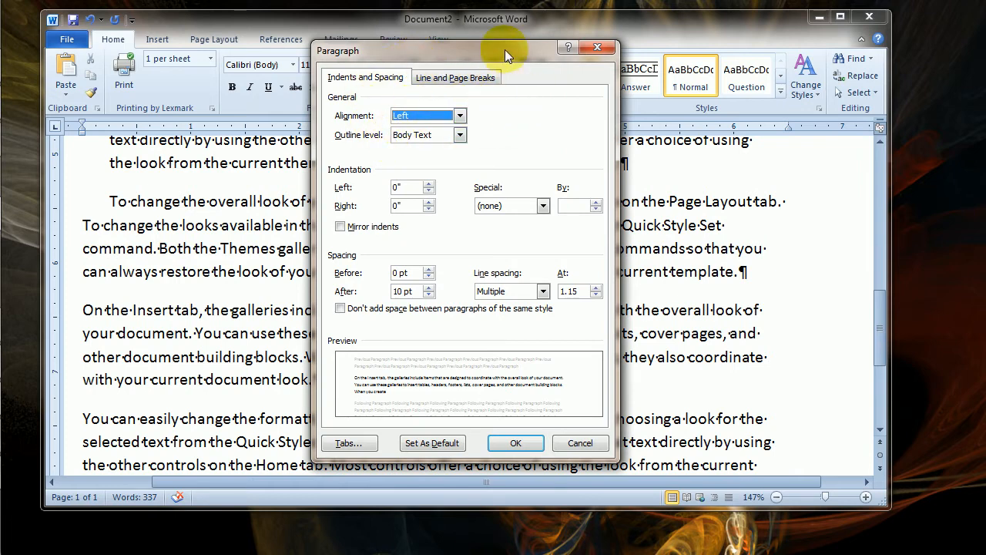
left_click(459, 116)
left_click(459, 115)
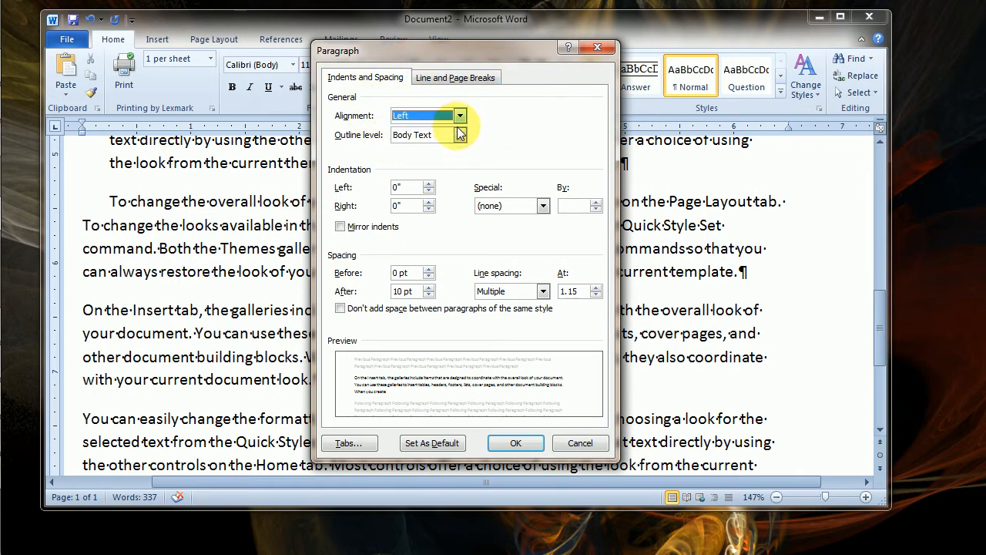
left_click(459, 135)
left_click(460, 137)
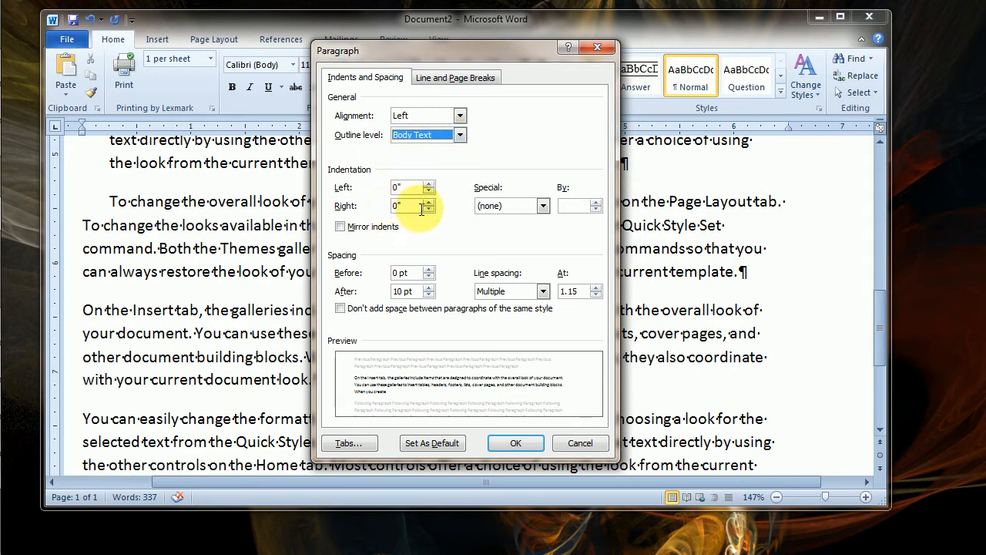
left_click(543, 205)
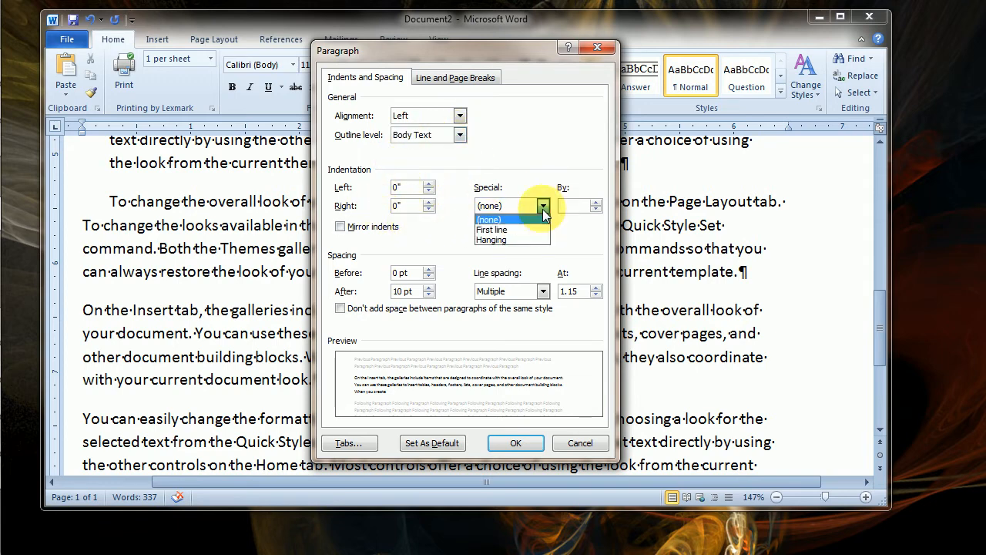
left_click(543, 206)
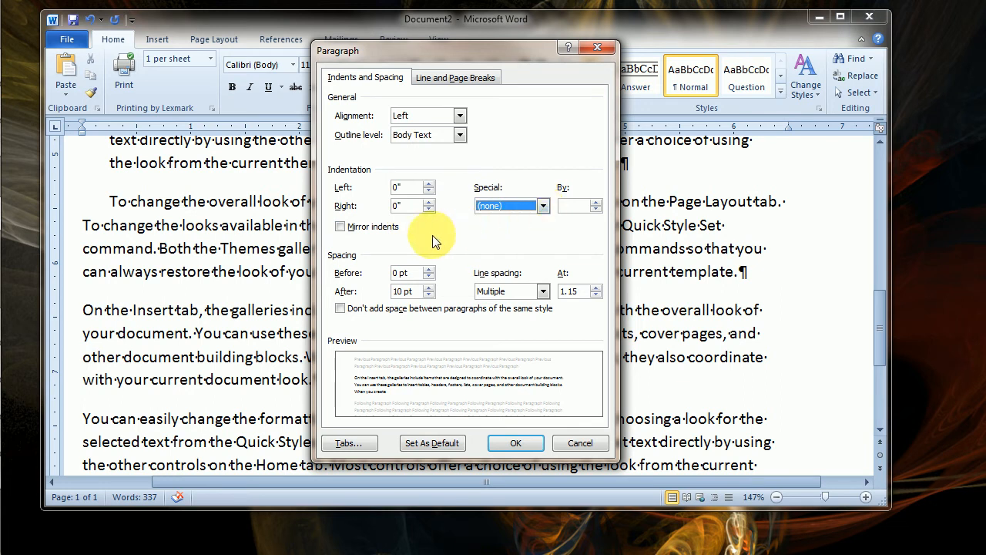
left_click(341, 228)
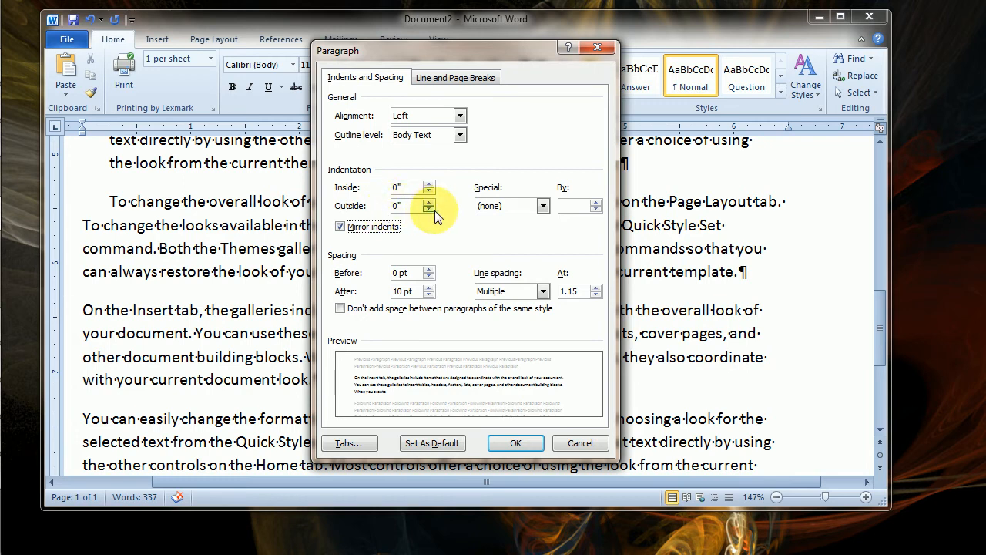
left_click(339, 227)
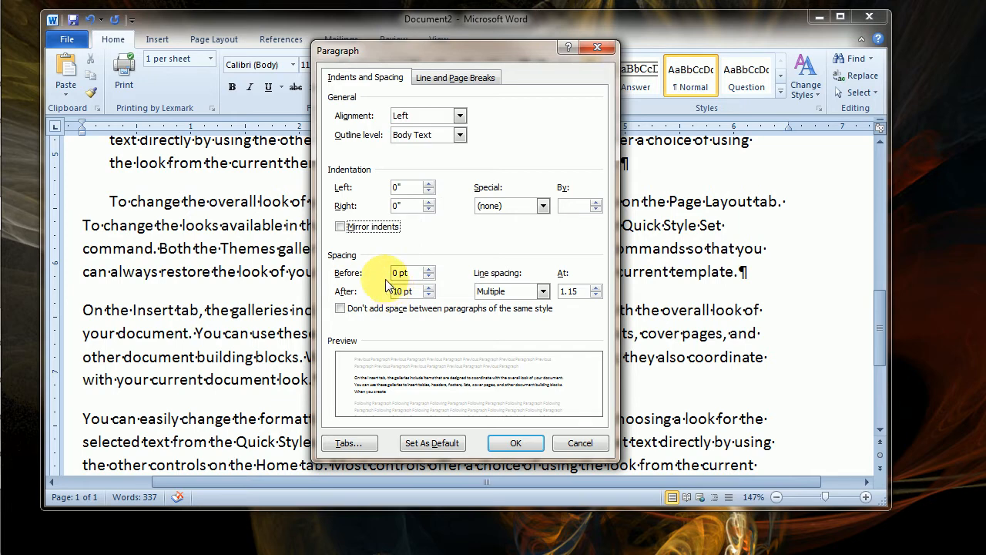
Step: Set the "On the Insert tab" paragraph's spacing after to 0 pt and its line spacing to Double
left_click_drag(435, 57, 645, 43)
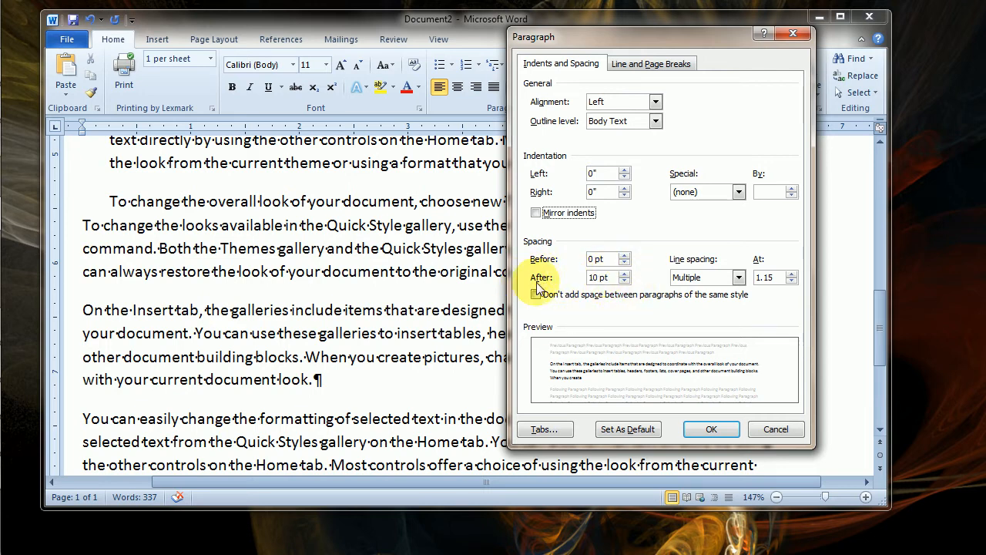
left_click(624, 282)
left_click(624, 282)
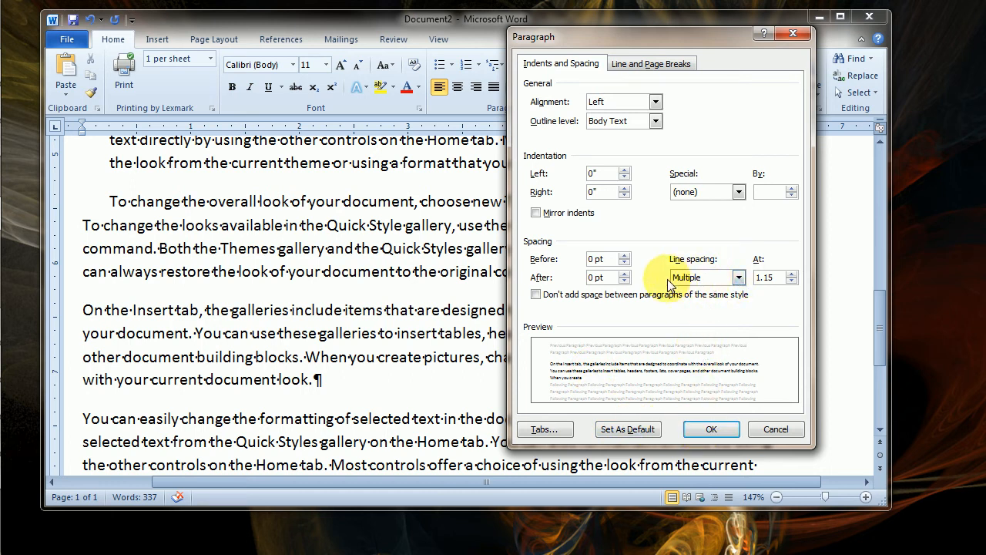
left_click(739, 278)
left_click(710, 311)
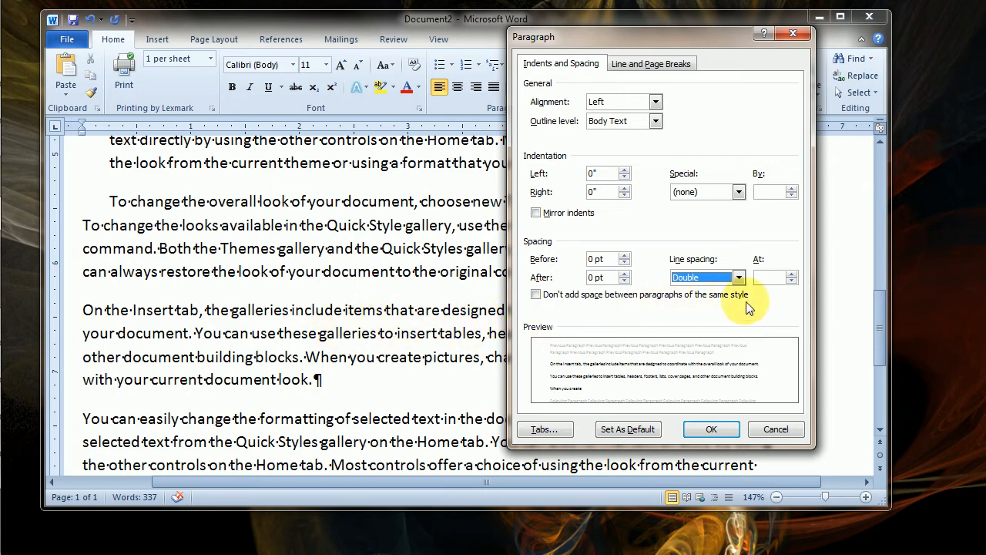
left_click(712, 430)
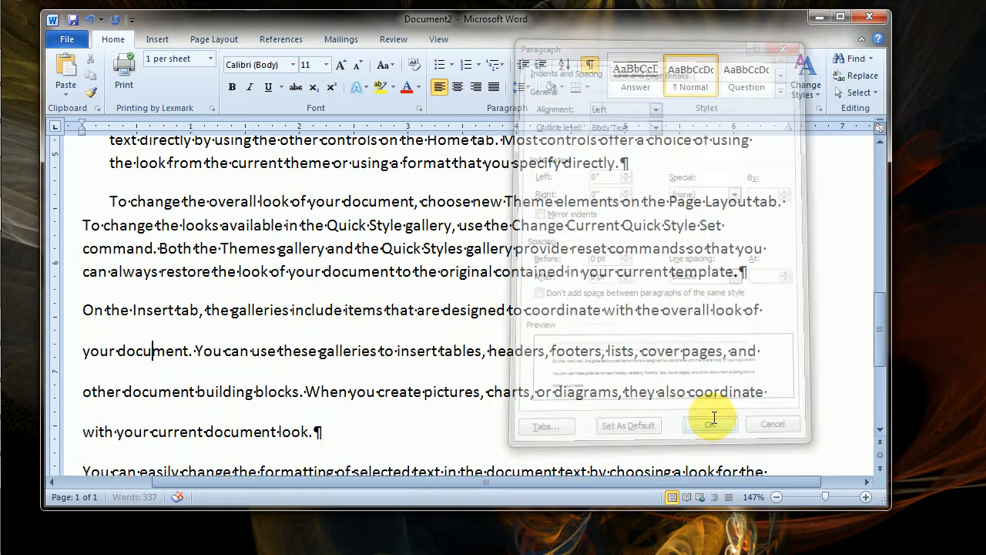
Step: Give the double-spaced "On the Insert tab" paragraph a first-line indent of about 0.38 inch
scroll(508, 358, "down", 2)
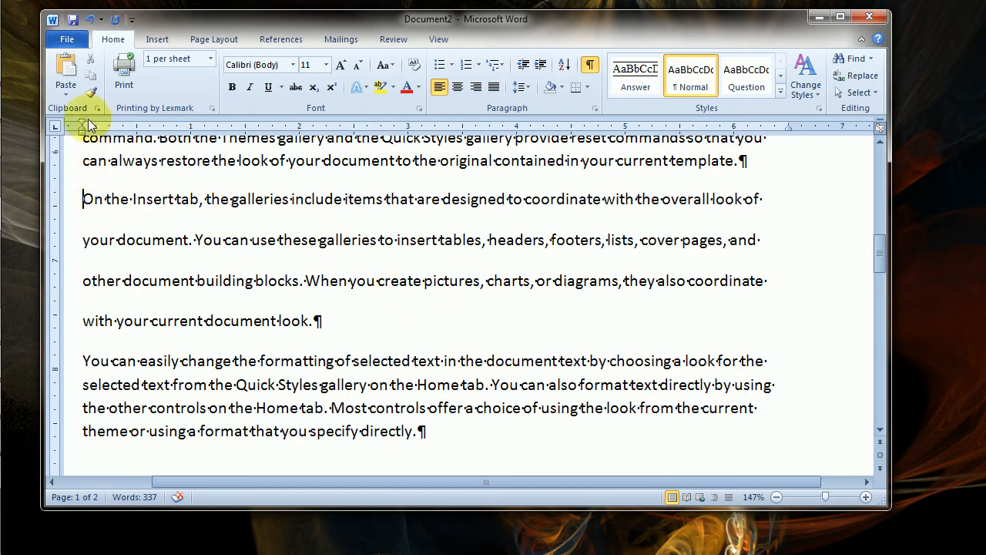
mouse_move(83, 128)
left_mouse_down()
mouse_move(139, 127)
mouse_move(122, 127)
left_mouse_up()
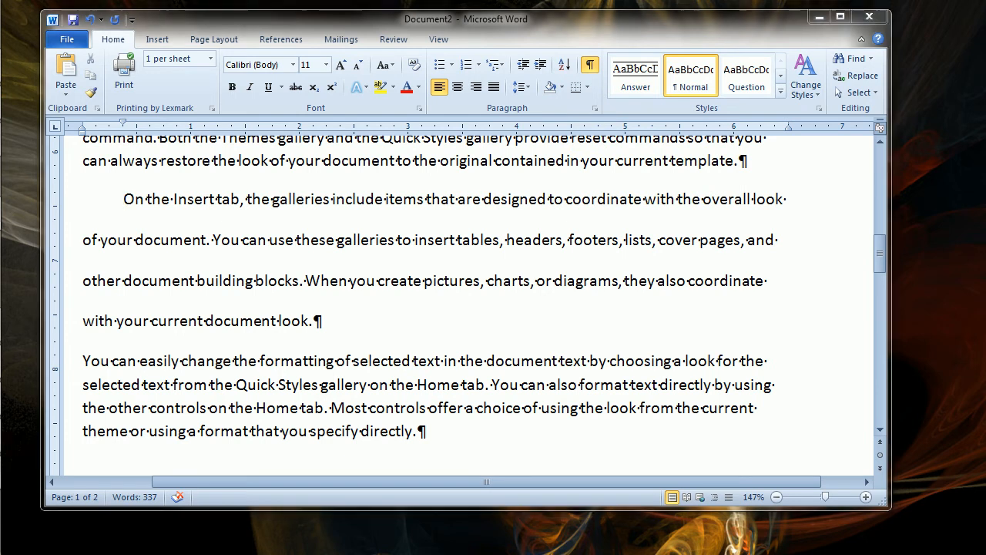
Step: Review the double-spaced paragraph's indentation, spacing, and line and page break settings, leaving them as they are
left_click(597, 106)
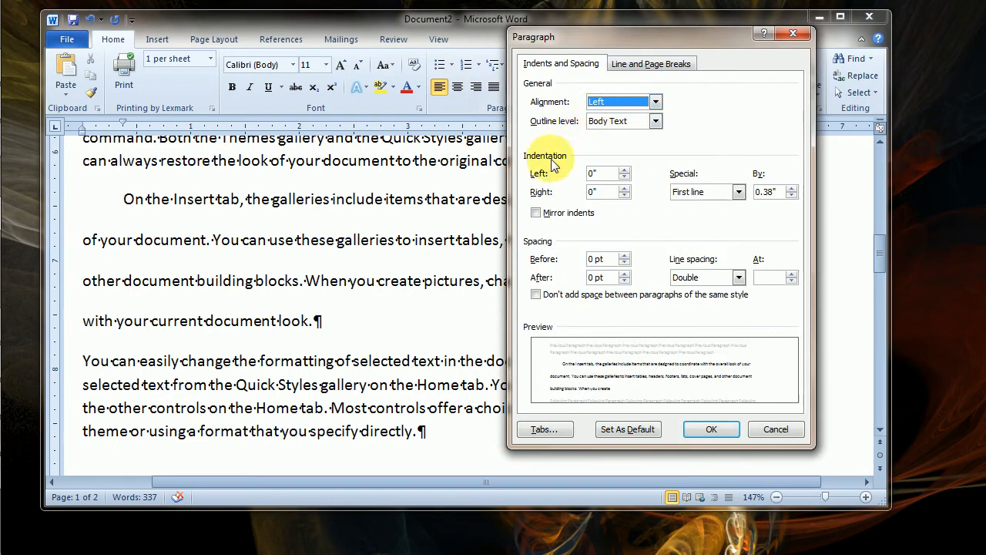
left_click(653, 64)
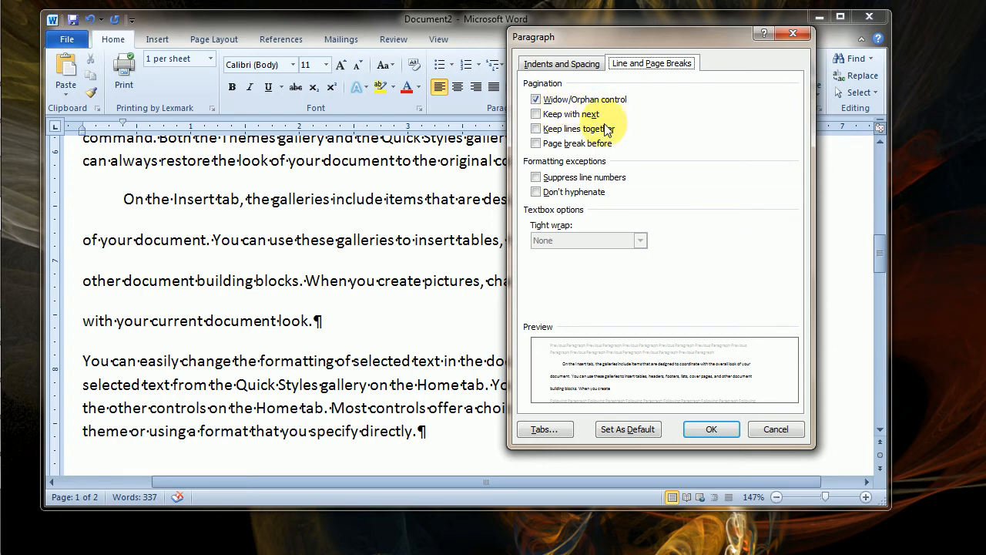
left_click(766, 429)
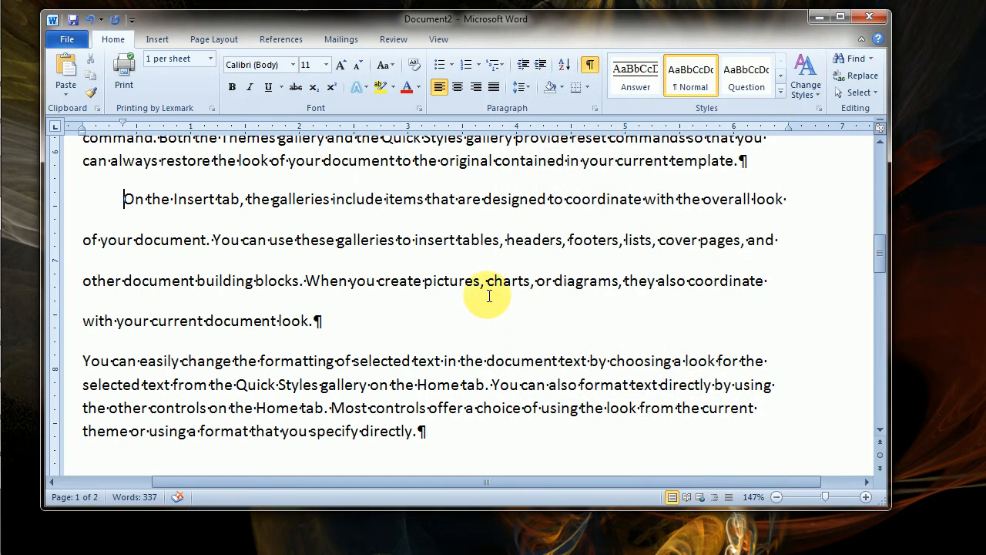
Step: Add outside borders around the "You can easily change" paragraph below the decimal-aligned numbers
scroll(329, 324, "down", 1)
scroll(330, 323, "down", 1)
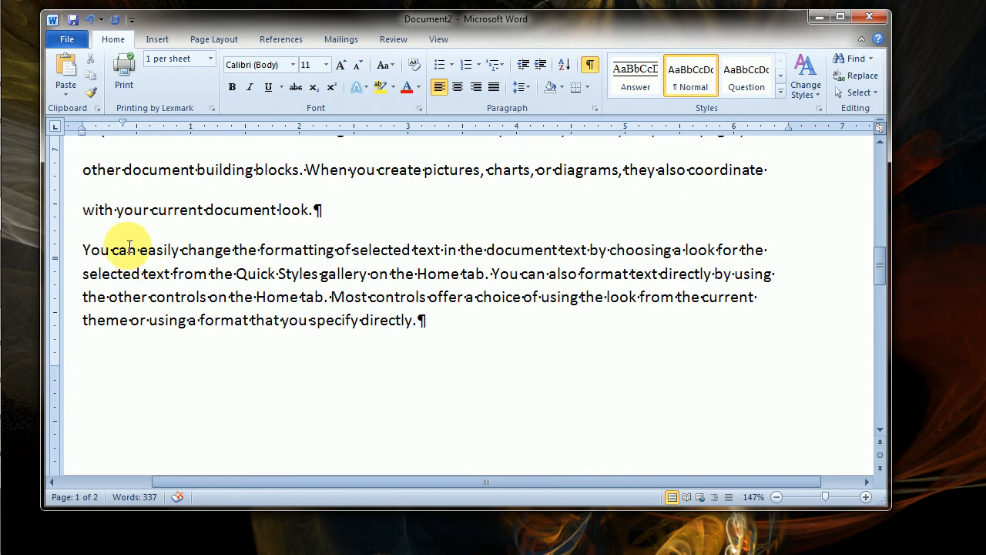
scroll(143, 292, "up", 4)
scroll(143, 291, "up", 3)
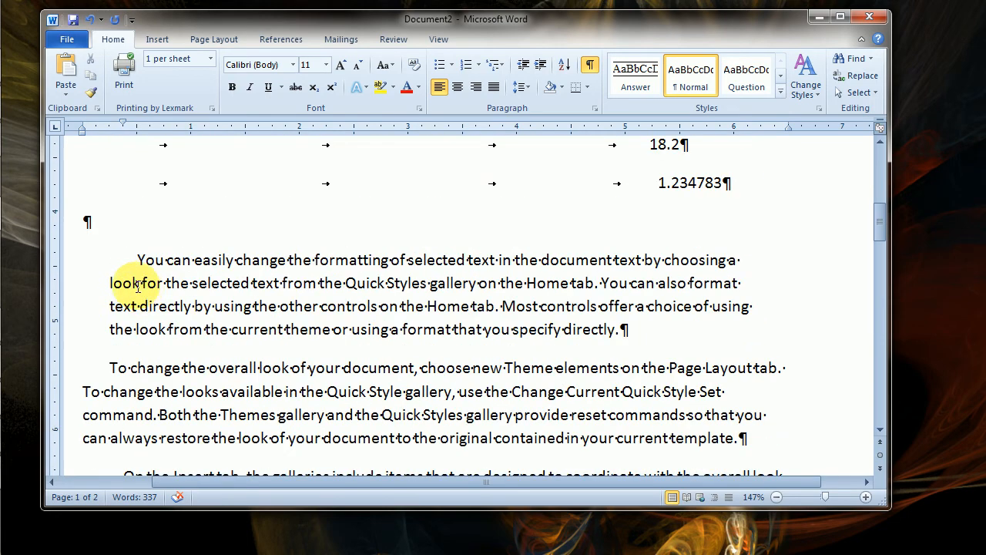
left_click(84, 250)
left_click_drag(84, 250, 636, 326)
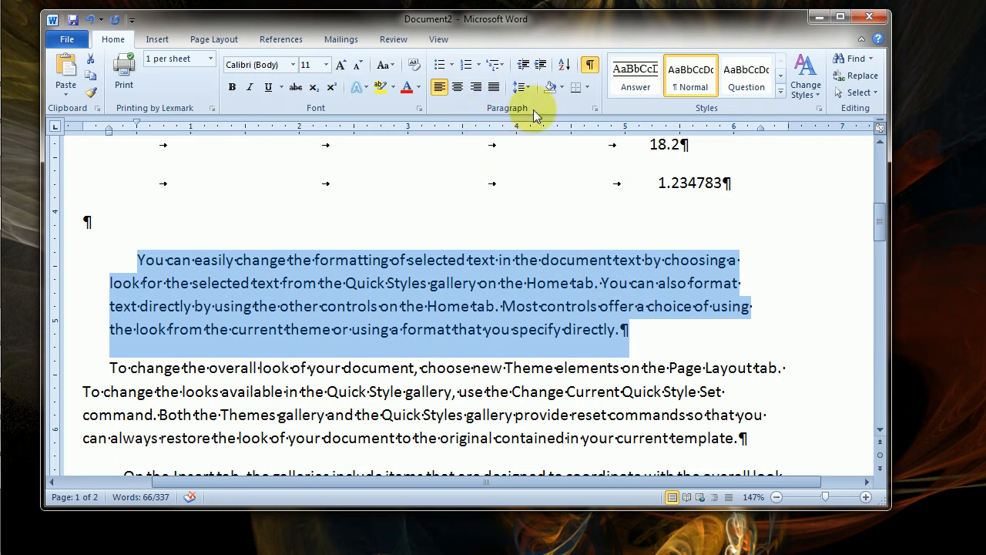
left_click(588, 89)
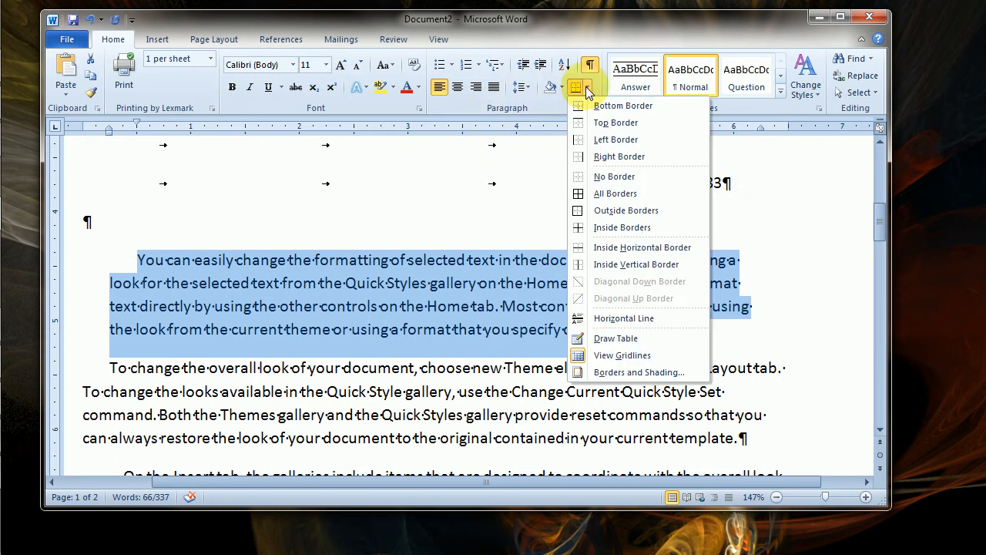
left_click(578, 215)
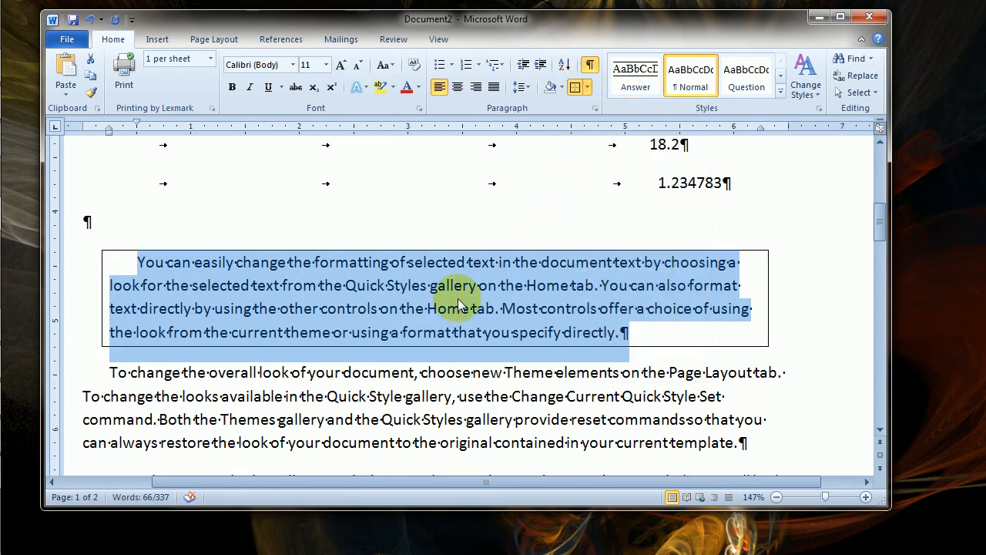
left_click(461, 308)
Step: Apply all borders to the double-spaced "On the Insert tab" paragraph and the "You can easily change" paragraph directly below it
scroll(408, 338, "down", 2)
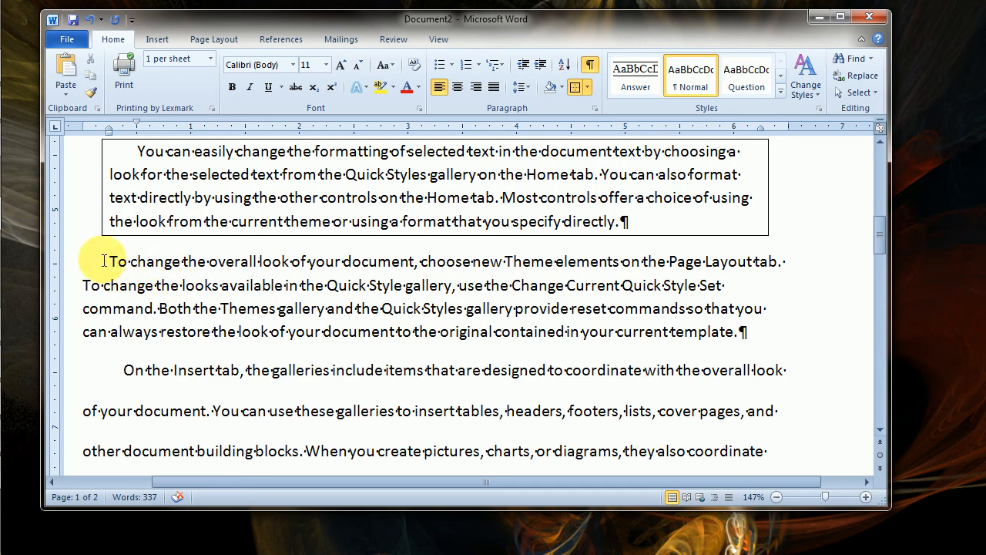
scroll(238, 292, "down", 12)
scroll(248, 300, "up", 5)
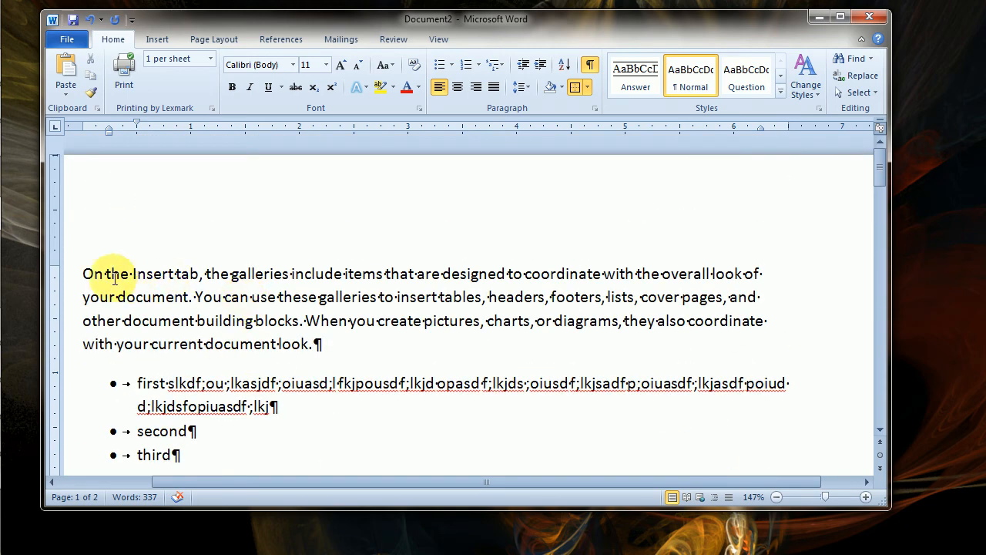
scroll(194, 315, "down", 12)
scroll(204, 323, "down", 1)
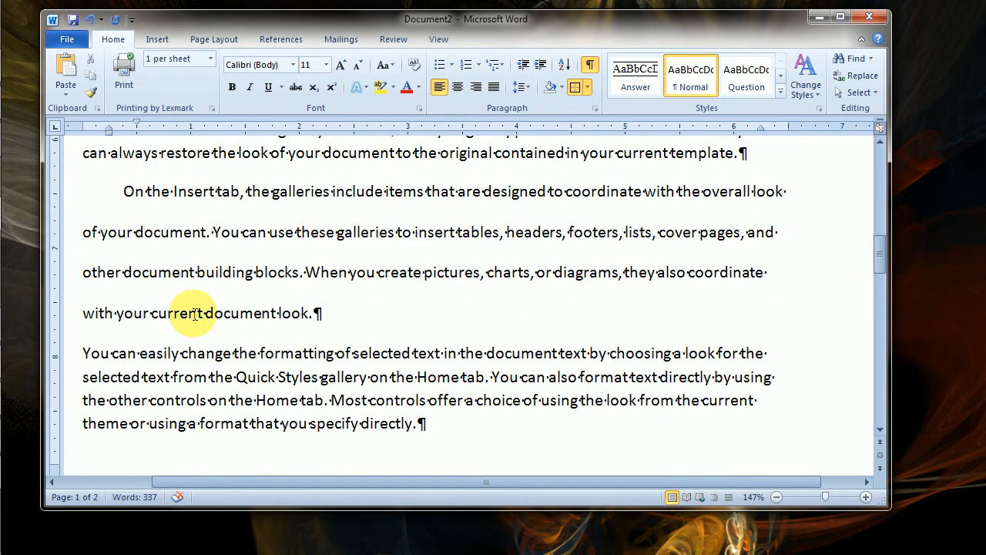
left_click_drag(124, 191, 477, 421)
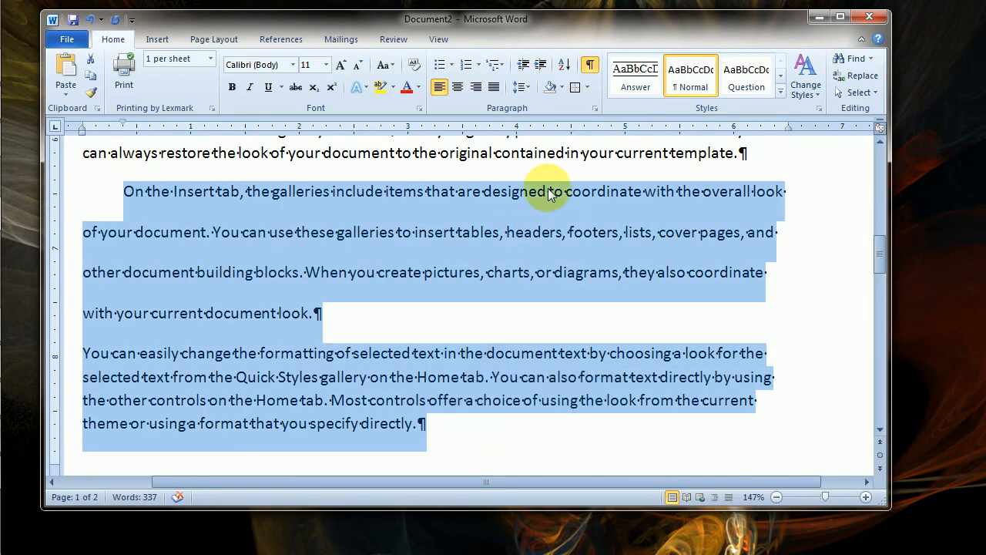
left_click(587, 87)
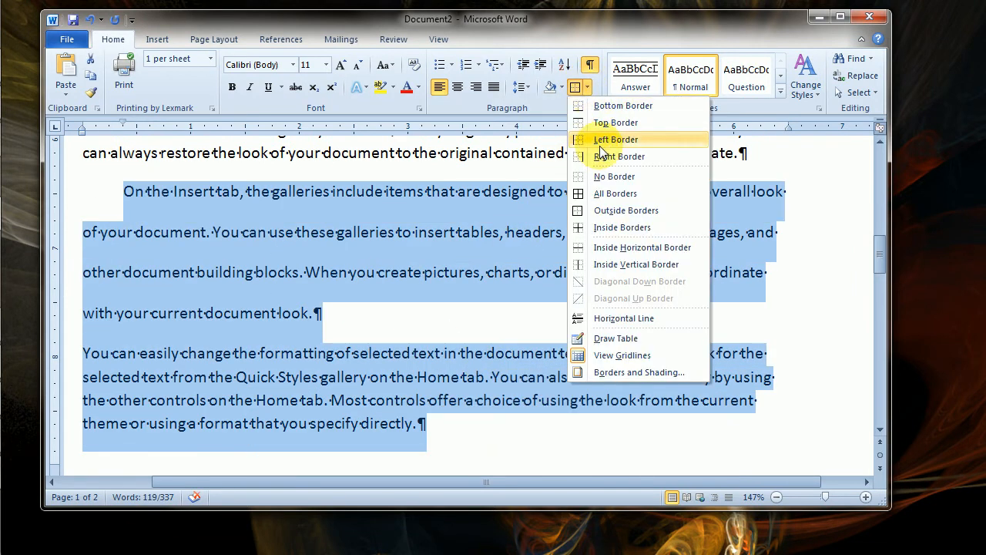
left_click(608, 193)
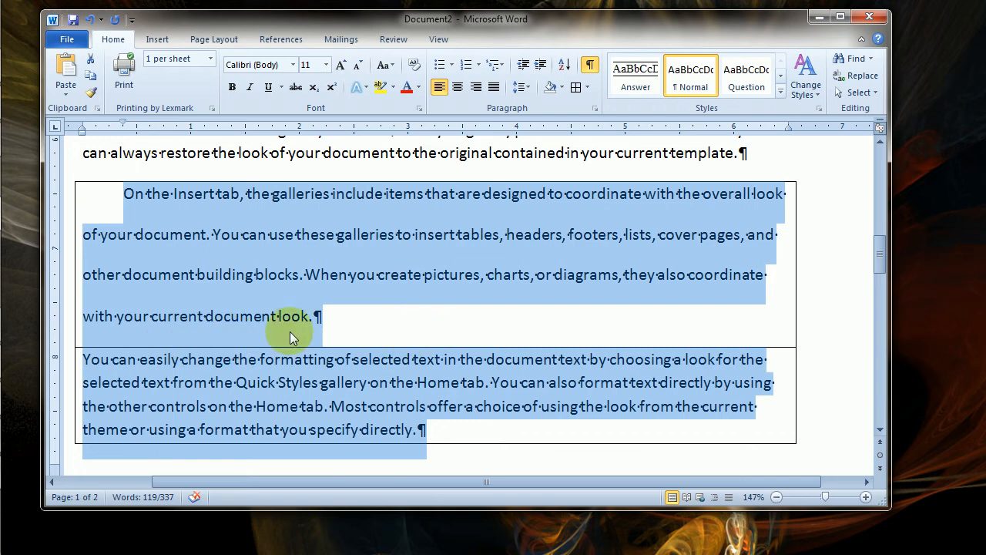
Step: Remove all borders from the two selected paragraphs and enclose them together with outside borders instead
left_click(587, 88)
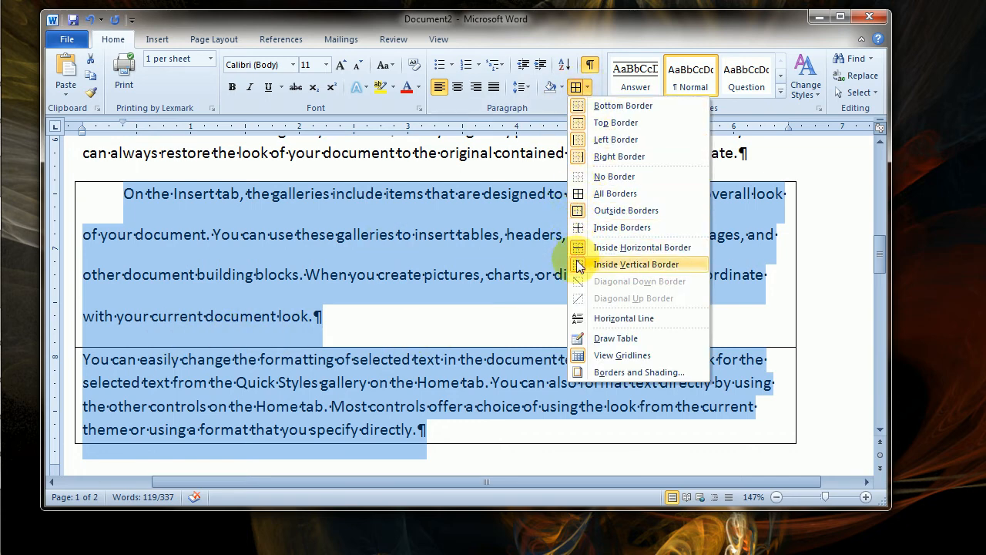
left_click(580, 176)
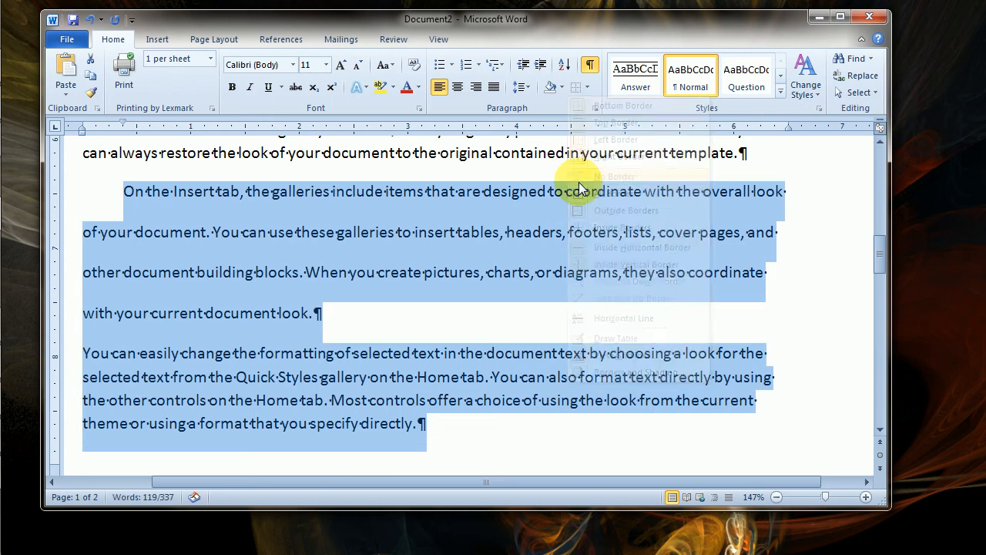
left_click(589, 88)
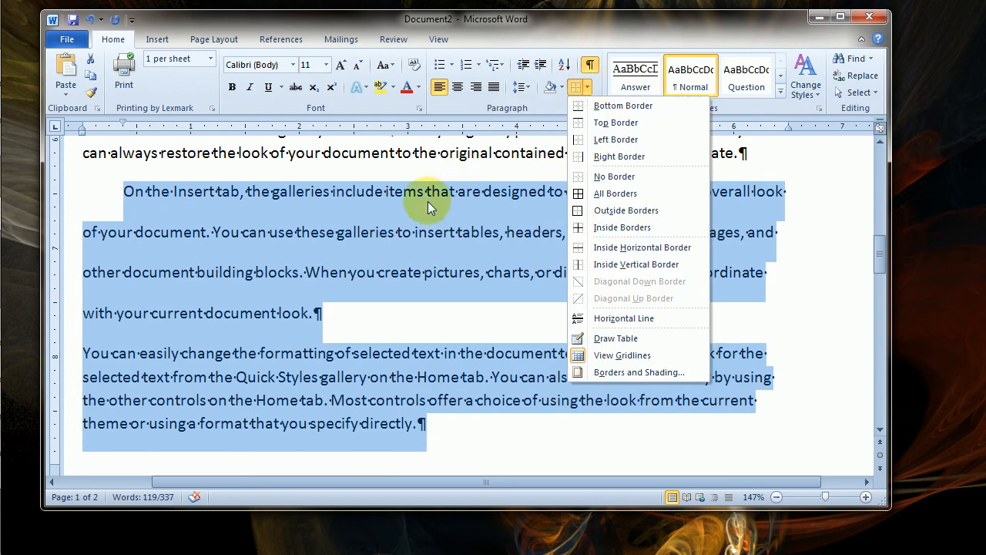
left_click(589, 211)
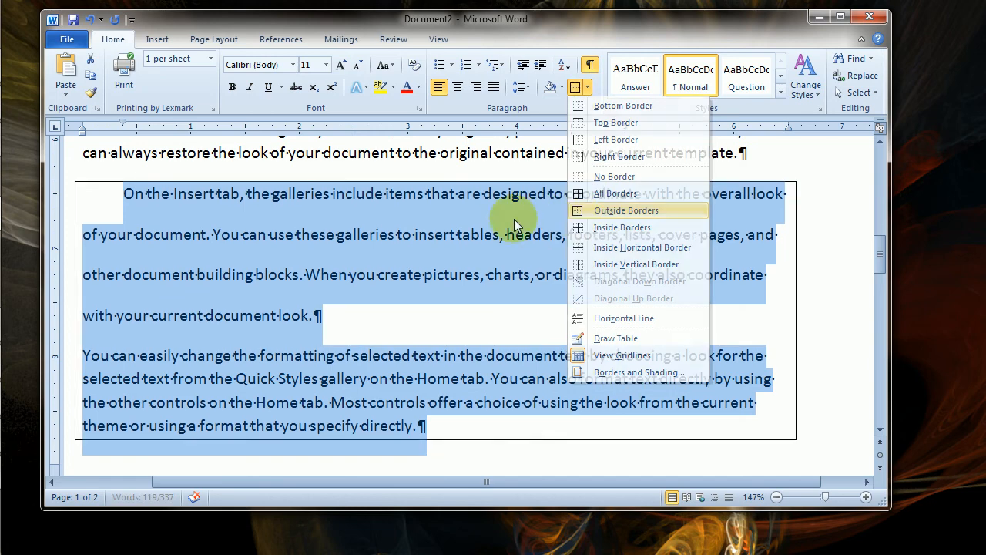
Step: Fill the bordered, indented "You can easily change" paragraph above "To change the overall look" with light gray shading, then deselect it
scroll(335, 297, "up", 3)
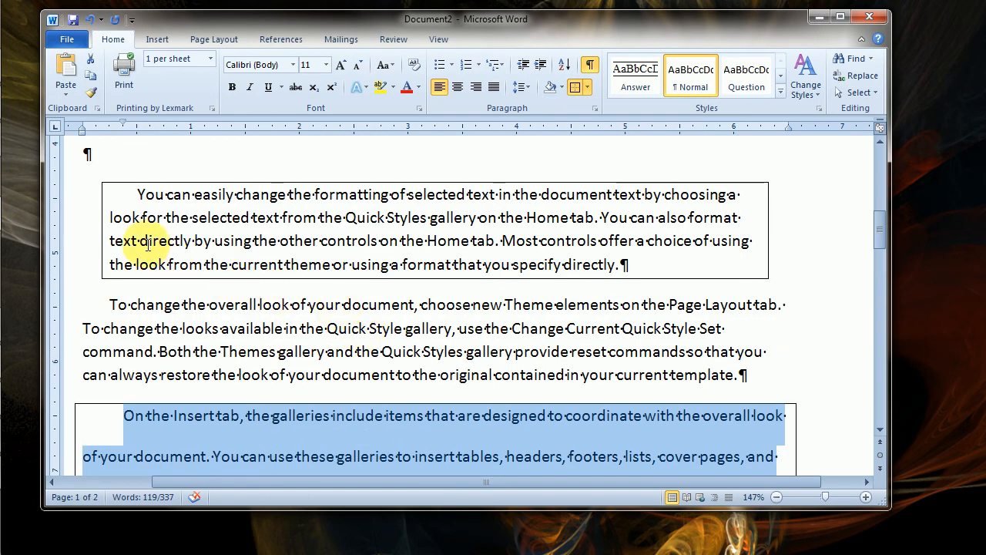
left_click(107, 202)
double_click(61, 205)
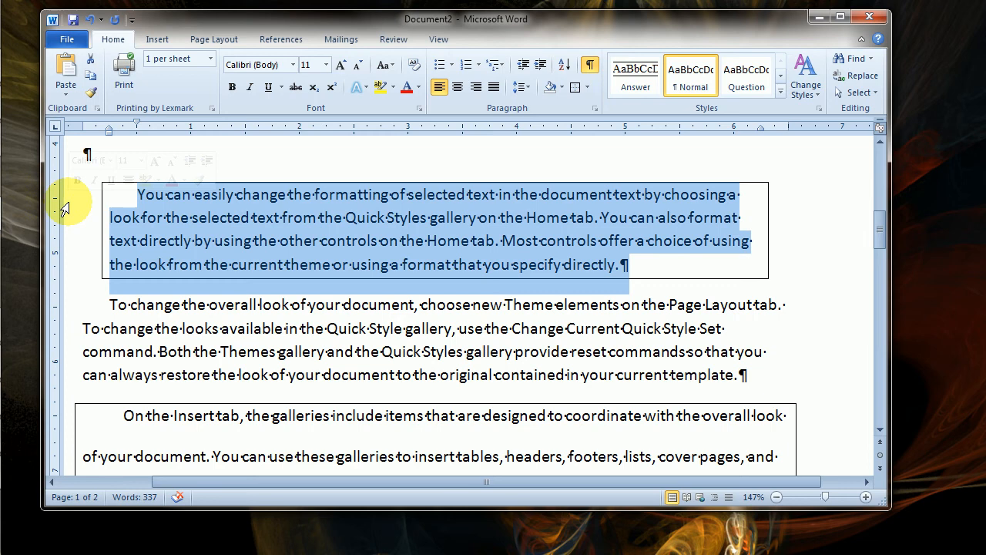
left_click(561, 87)
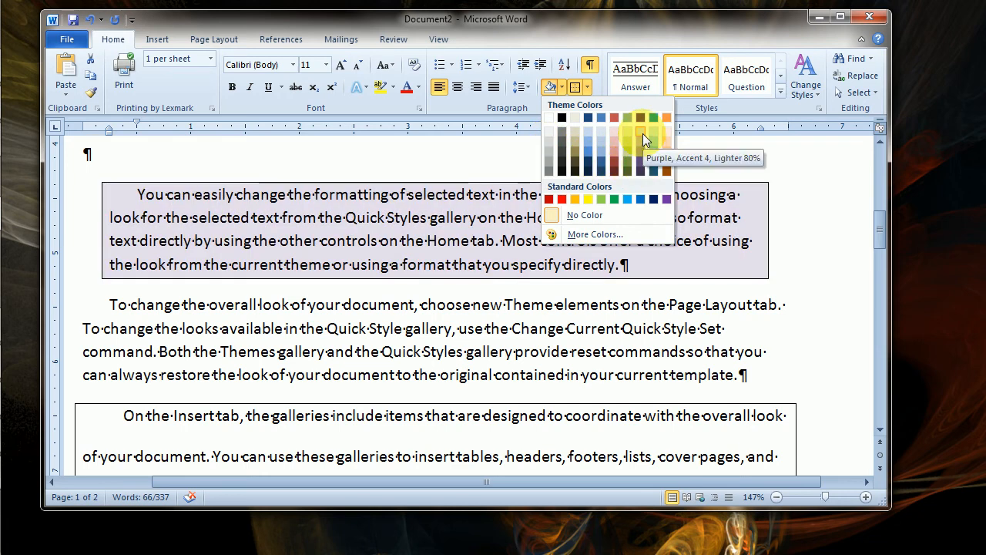
left_click(551, 144)
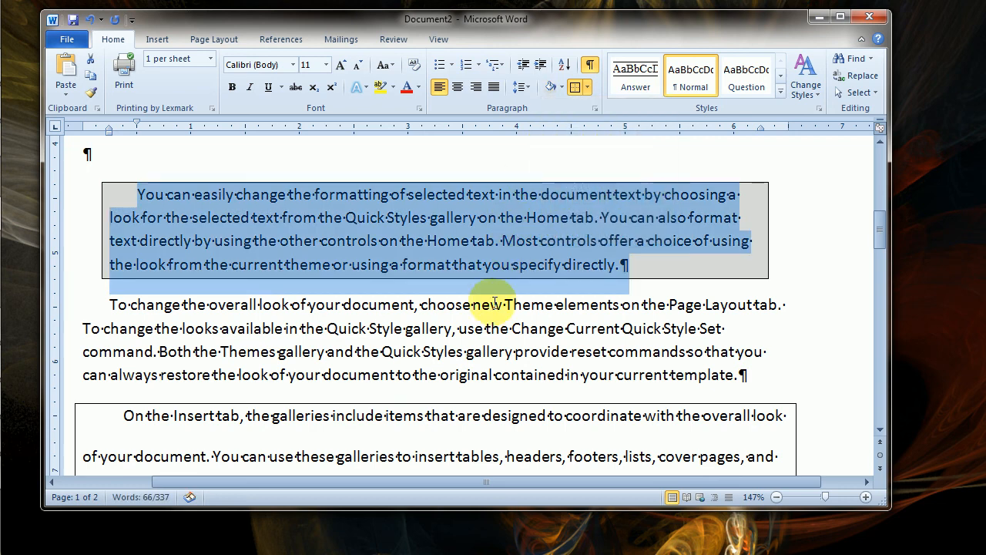
left_click(490, 305)
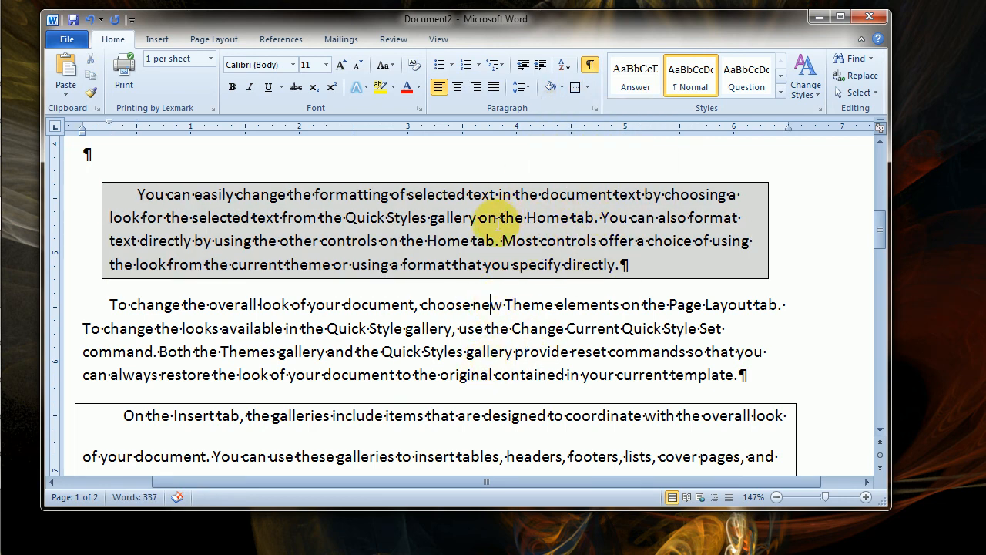
left_click(471, 304)
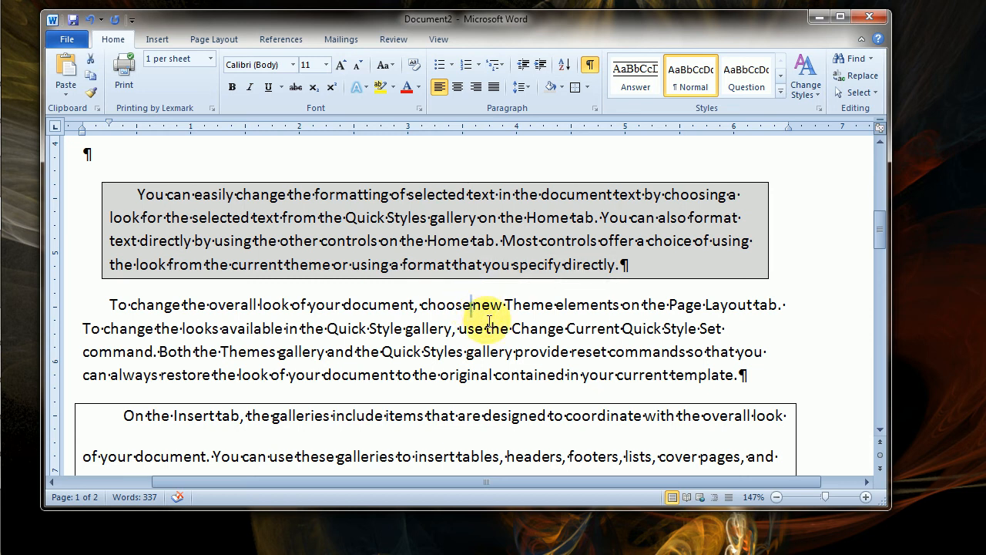